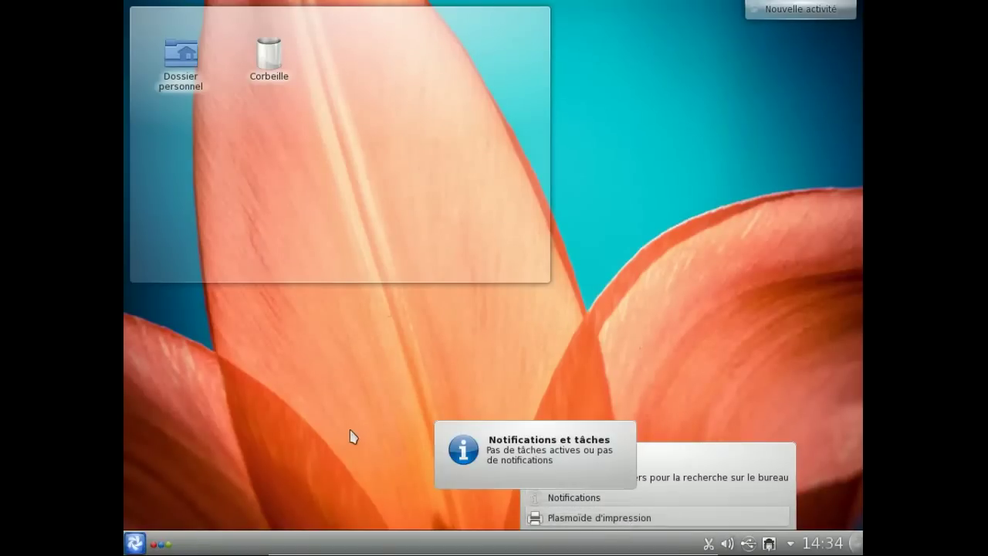
- Close the status popup, dismiss the available-updates notification, and show Kickoff's Favoris list
click(322, 395)
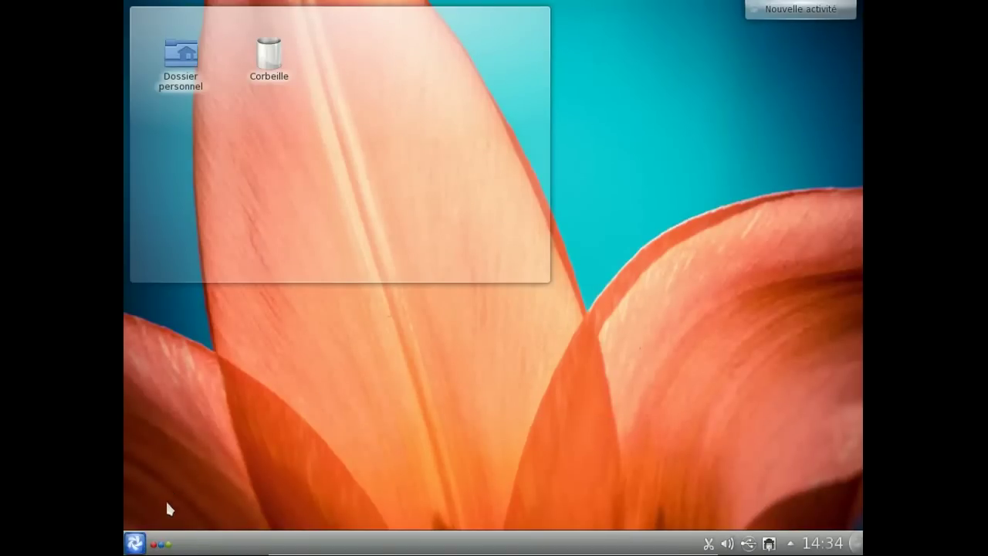
click(146, 541)
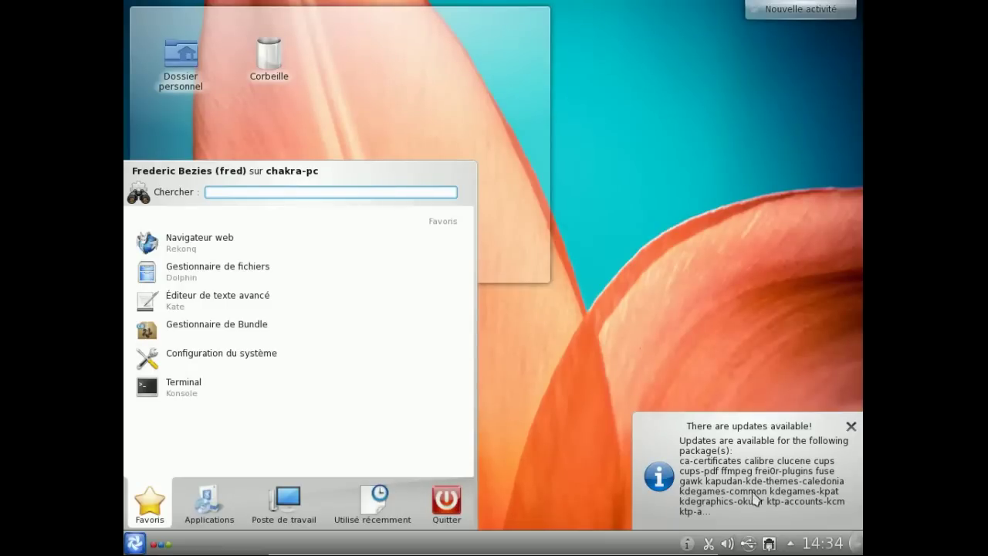
click(694, 543)
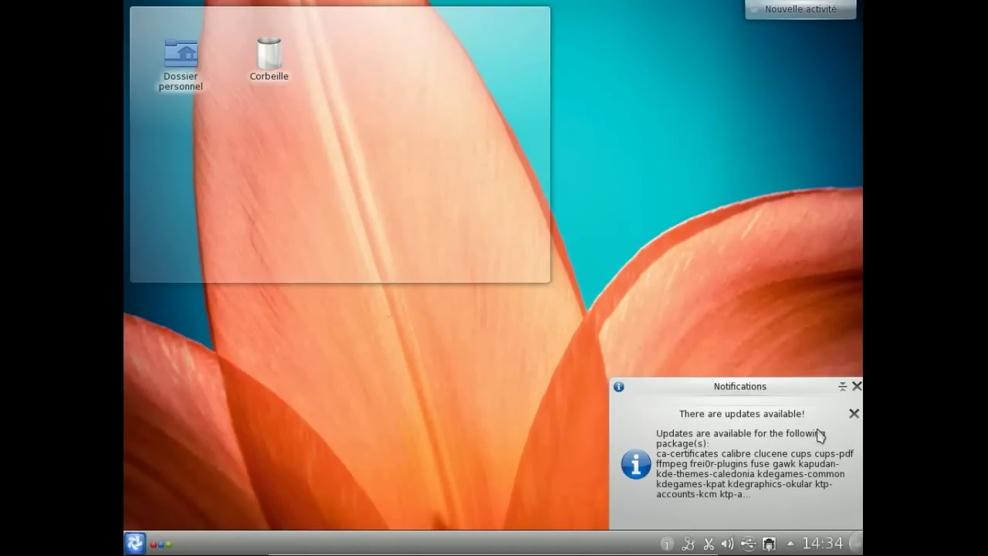
click(854, 414)
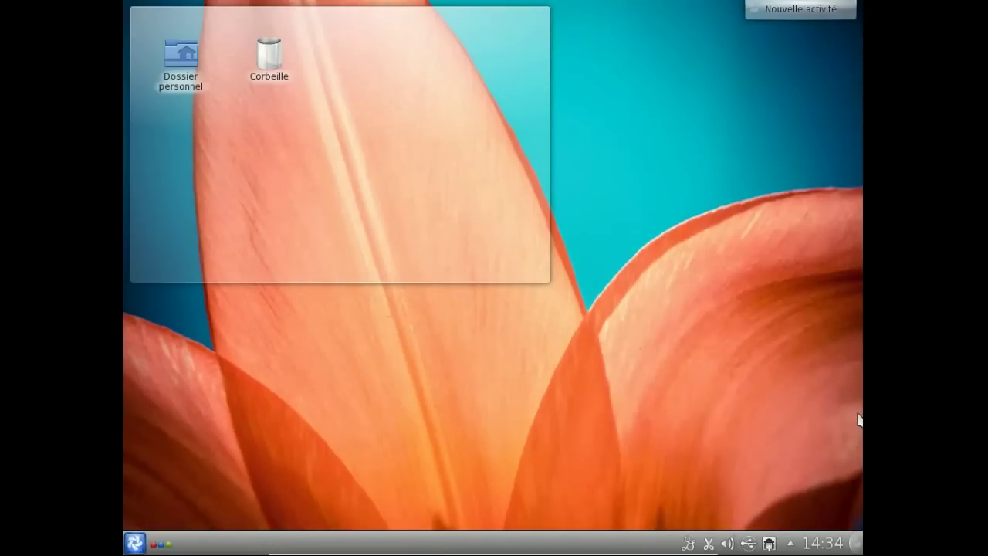
click(135, 543)
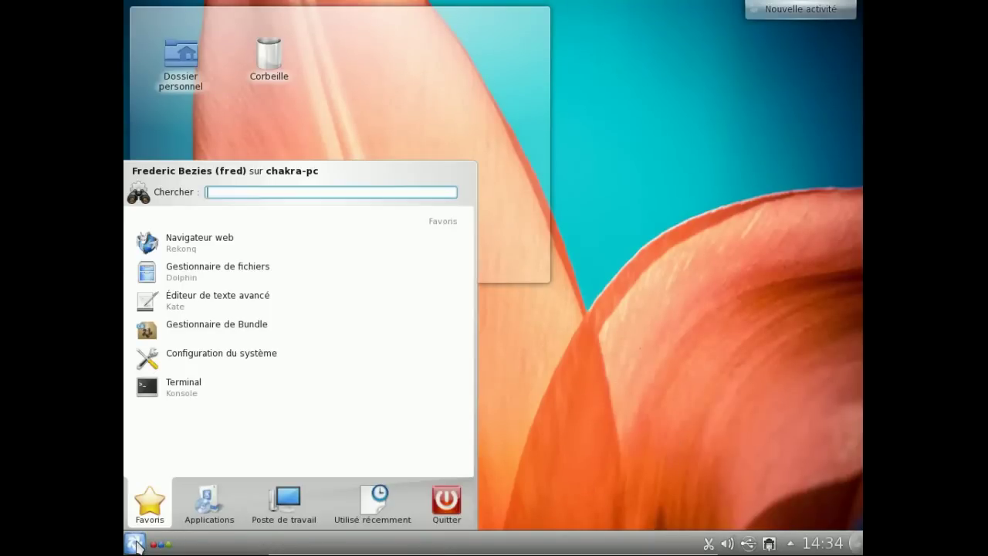
- Launch Konsole and run sudo pacman -Syu, giving the password and confirming the 42 updates
click(211, 396)
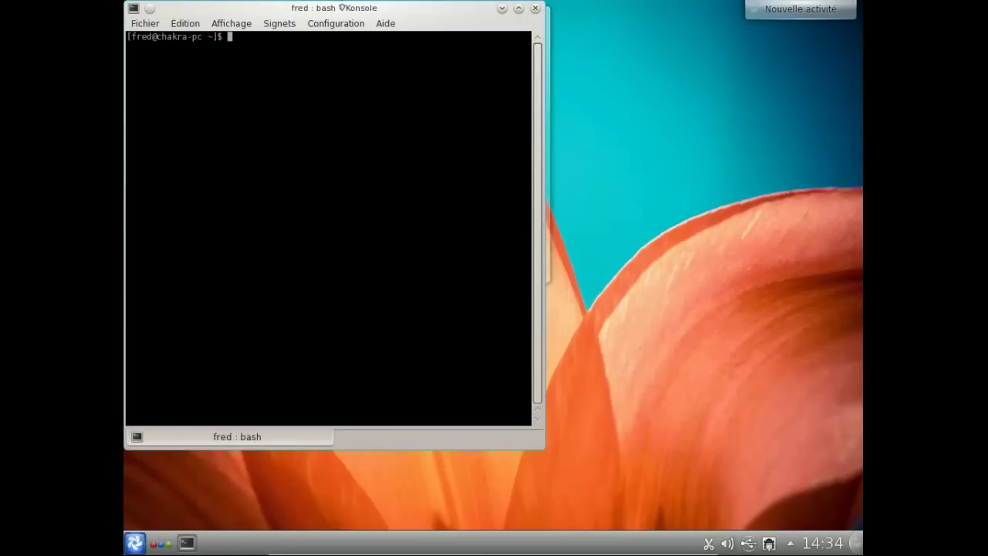
drag(349, 9, 437, 47)
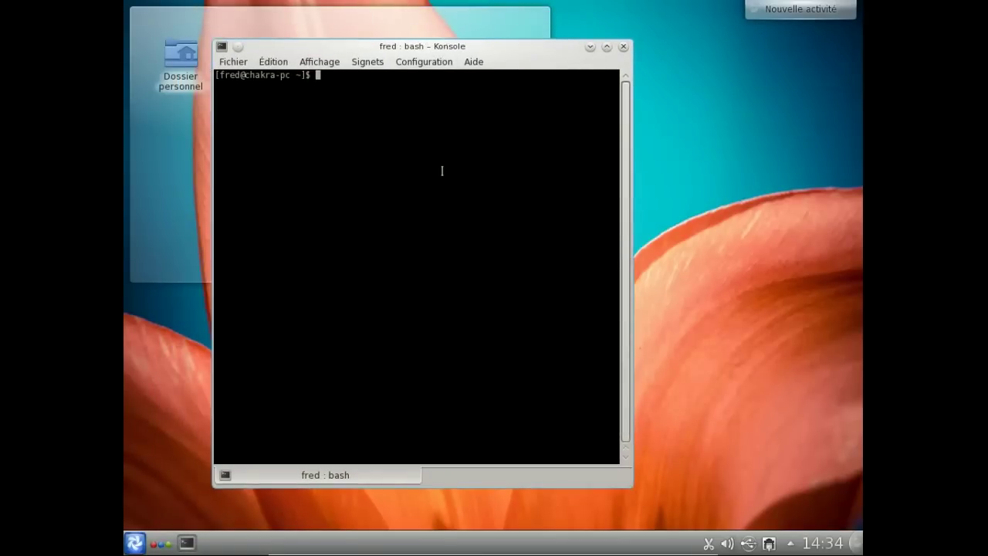
text(sudo paman -Syu)
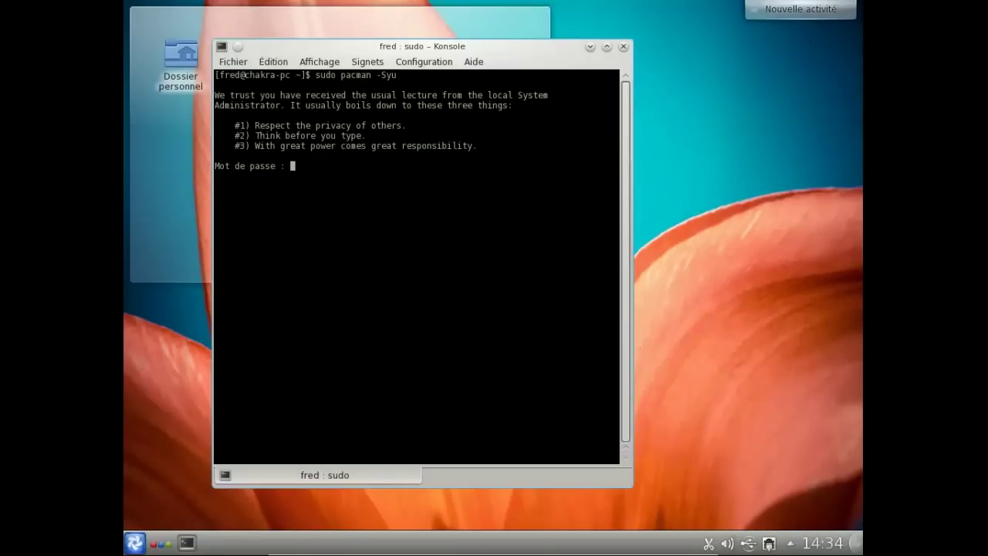
key(Return)
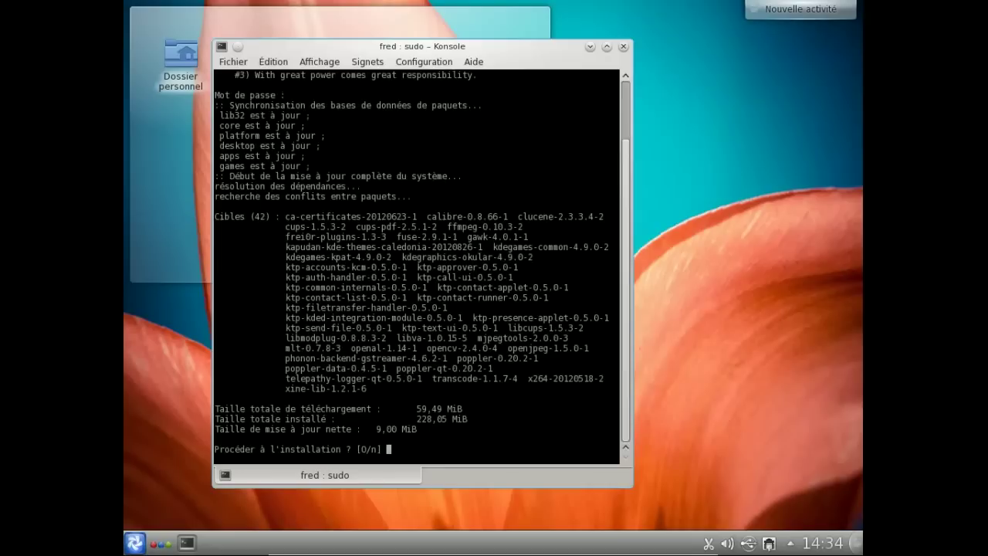
key(Return)
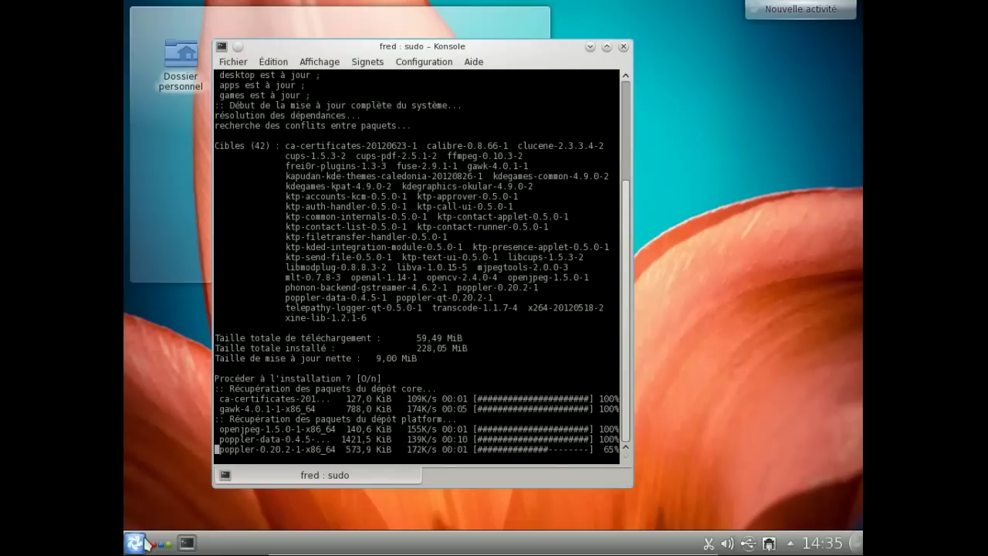
- Launch rekonq on the Chakra Project welcome page and enlarge its window
click(145, 541)
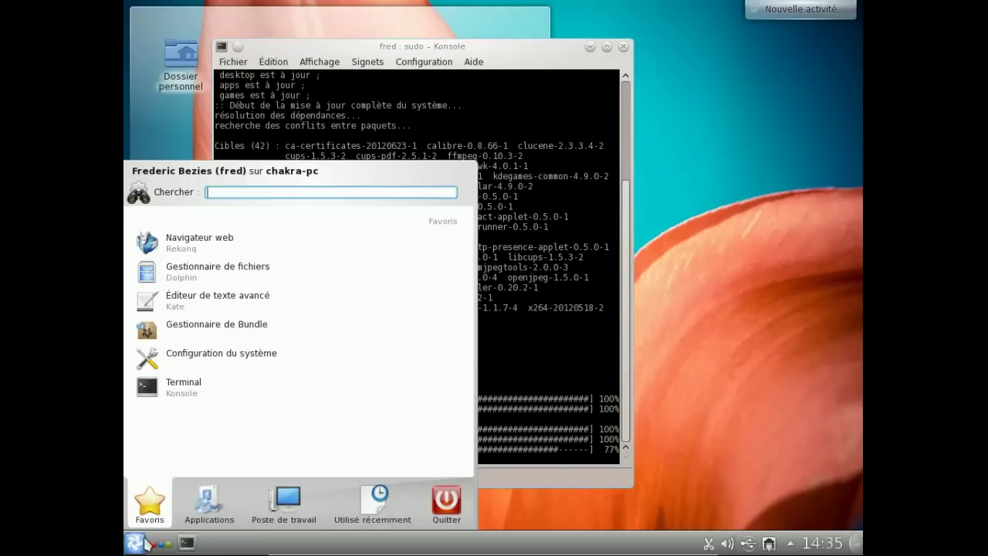
click(223, 252)
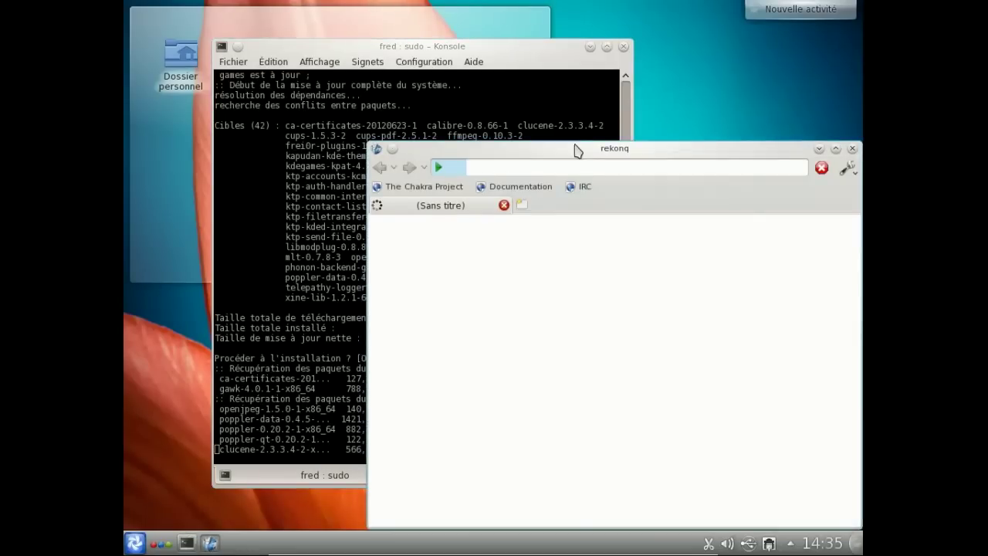
drag(575, 157, 480, 124)
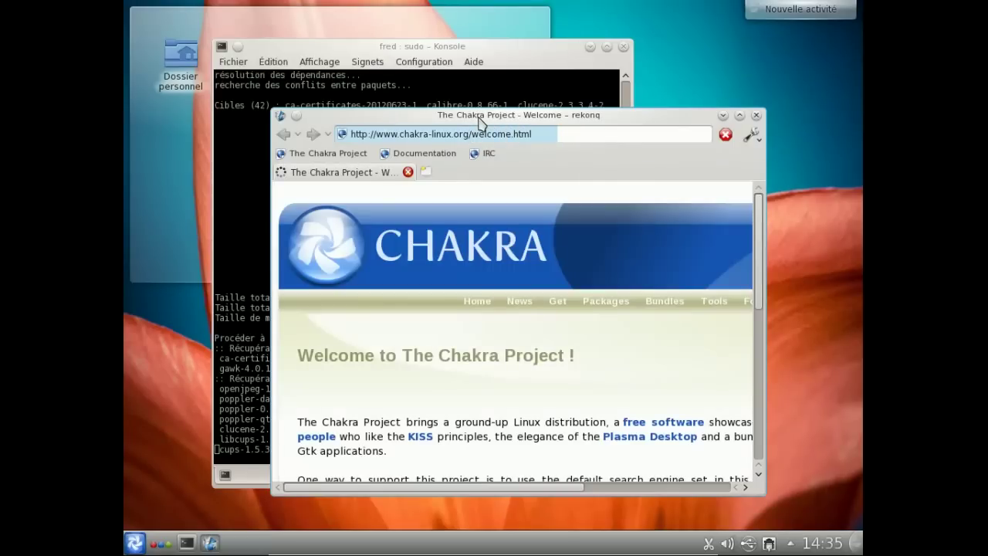
drag(607, 115, 558, 64)
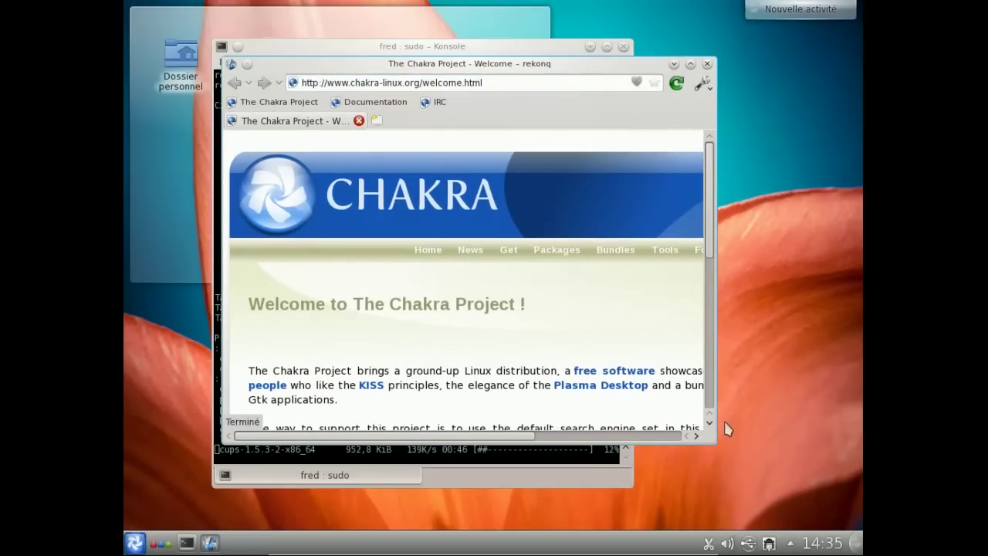
drag(718, 446, 842, 531)
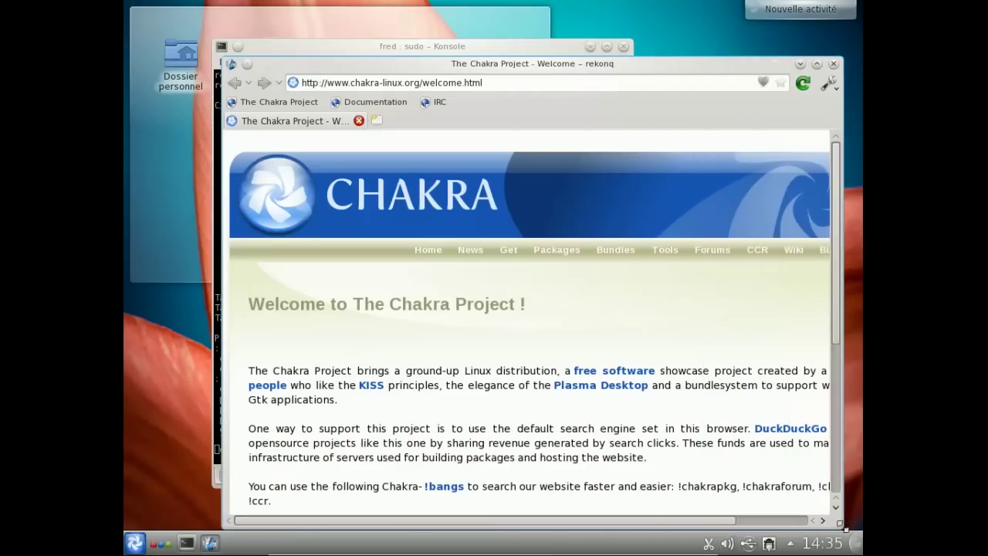
- Check the About rekonq dialog (version 1.0), then return to the browser's address bar
click(827, 84)
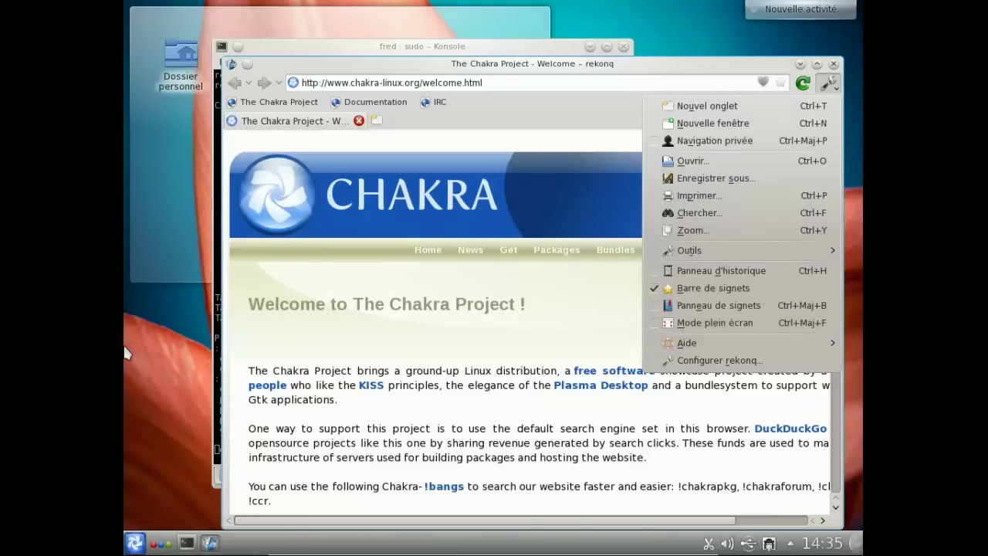
mouse_move(807, 346)
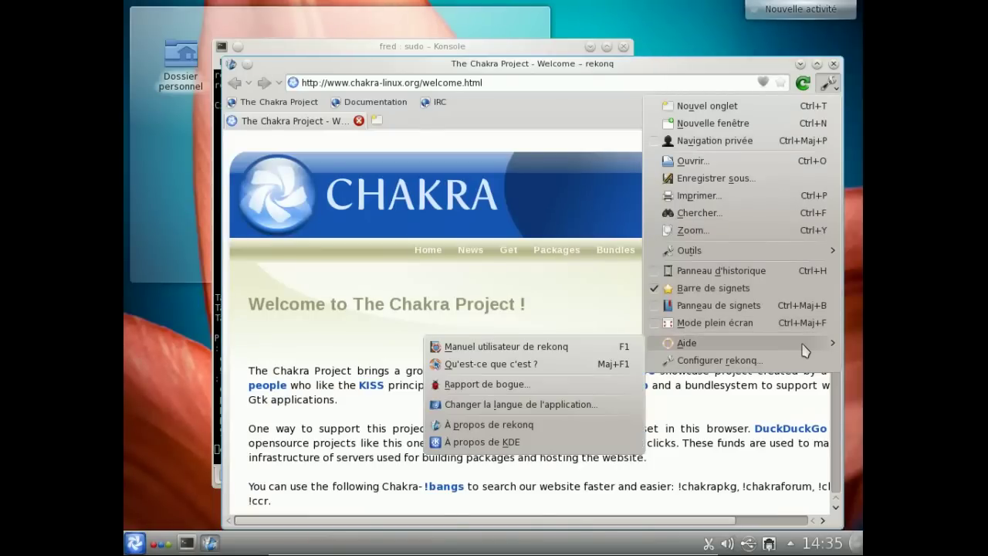
click(489, 424)
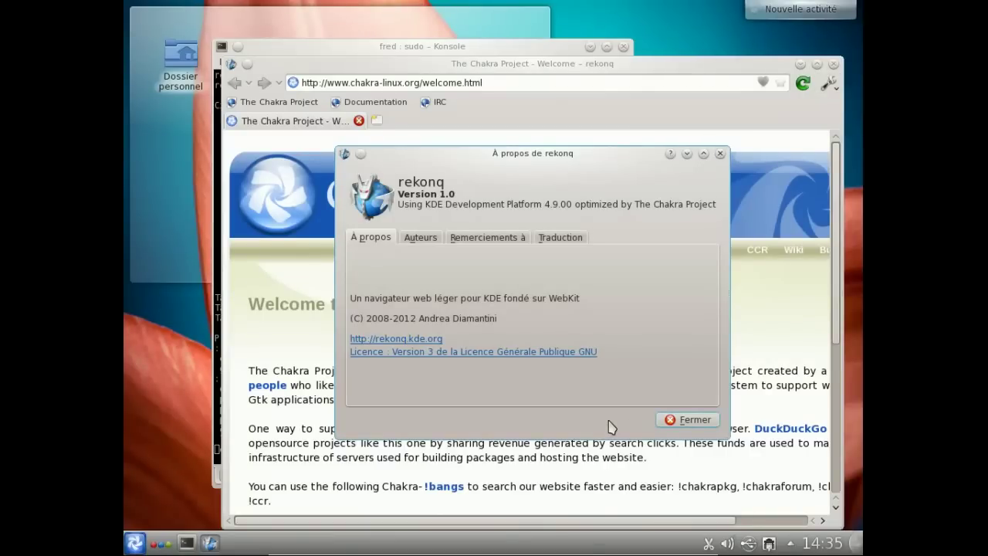
click(673, 421)
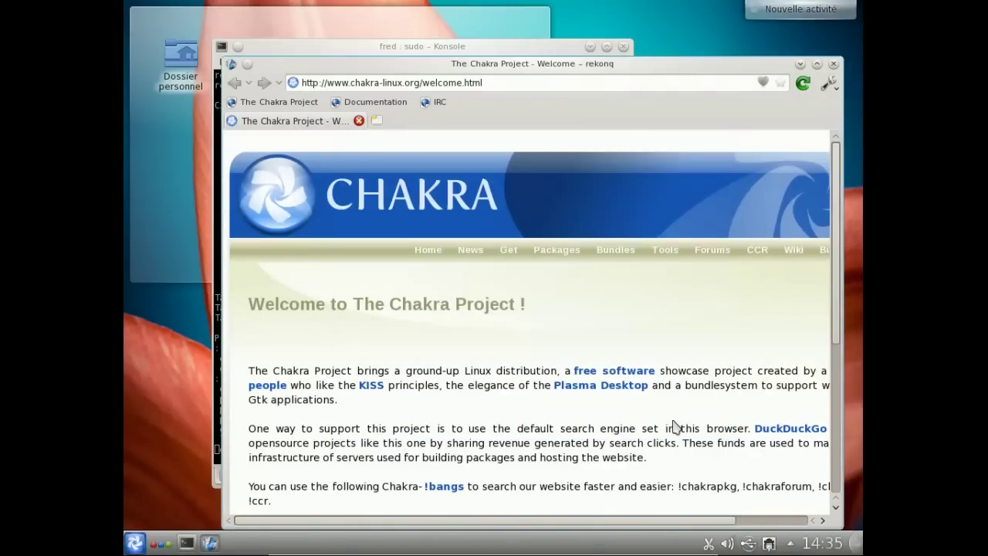
key(alt+Tab)
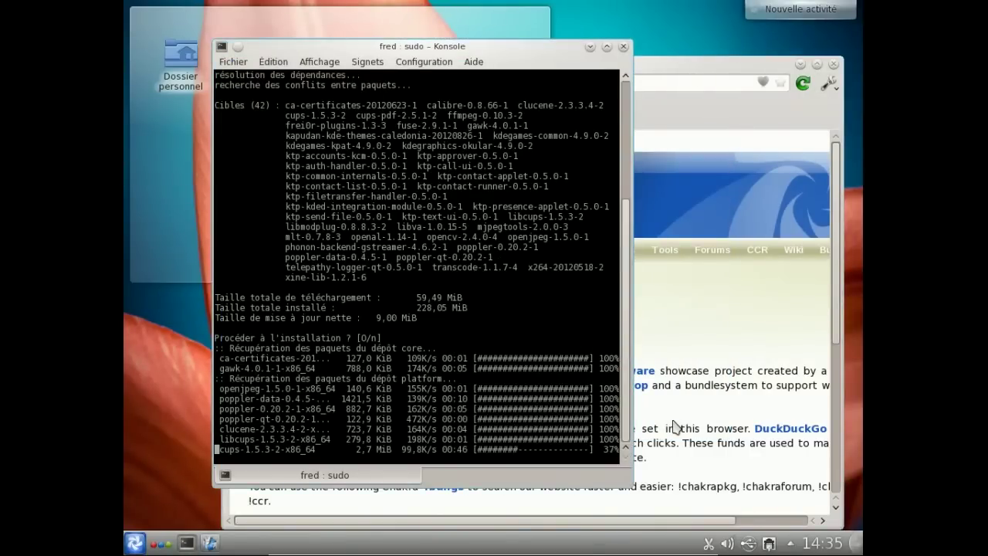
click(745, 71)
click(710, 84)
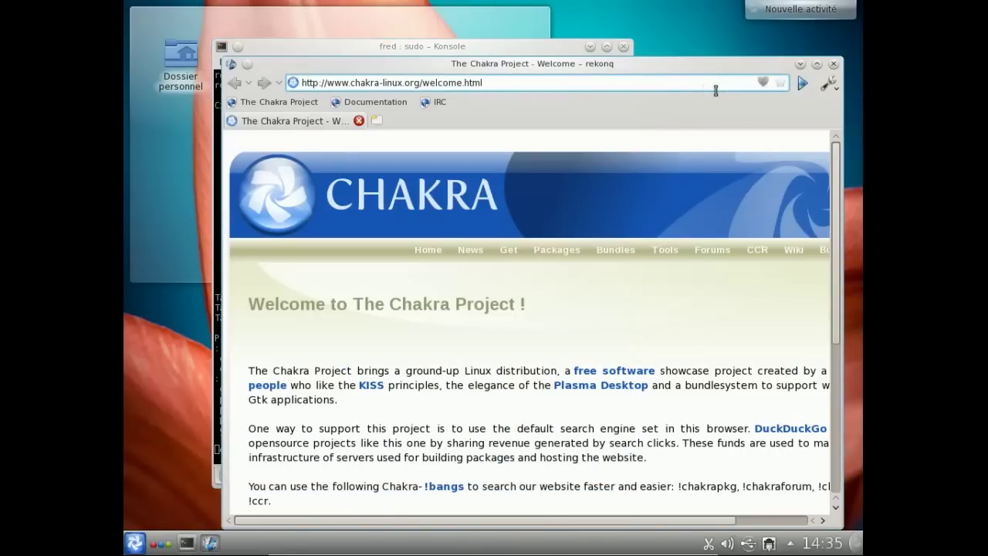
- Load html5test.com, where rekonq scores 336 plus 14 bonus points
key(ctrl+a)
text(html5t)
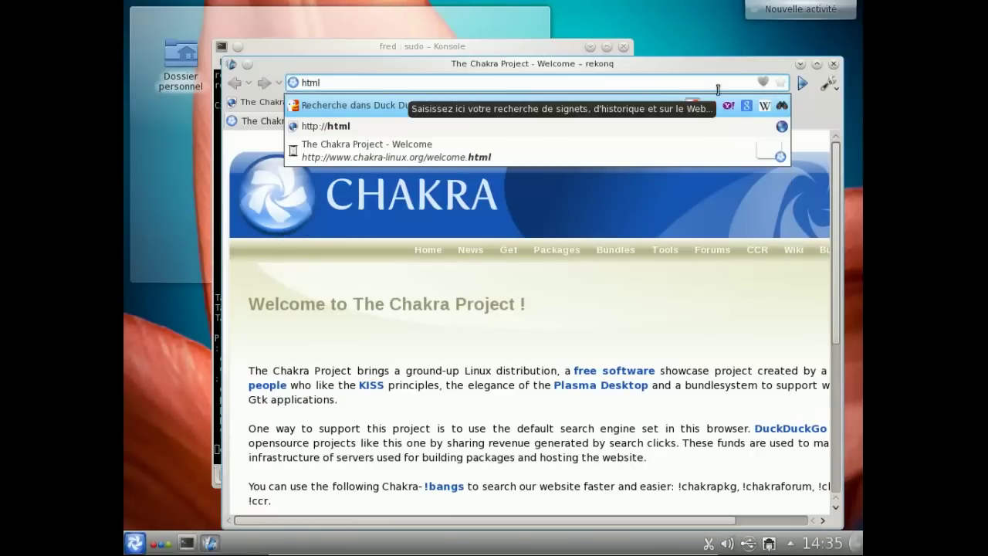
text(est.com)
key(Return)
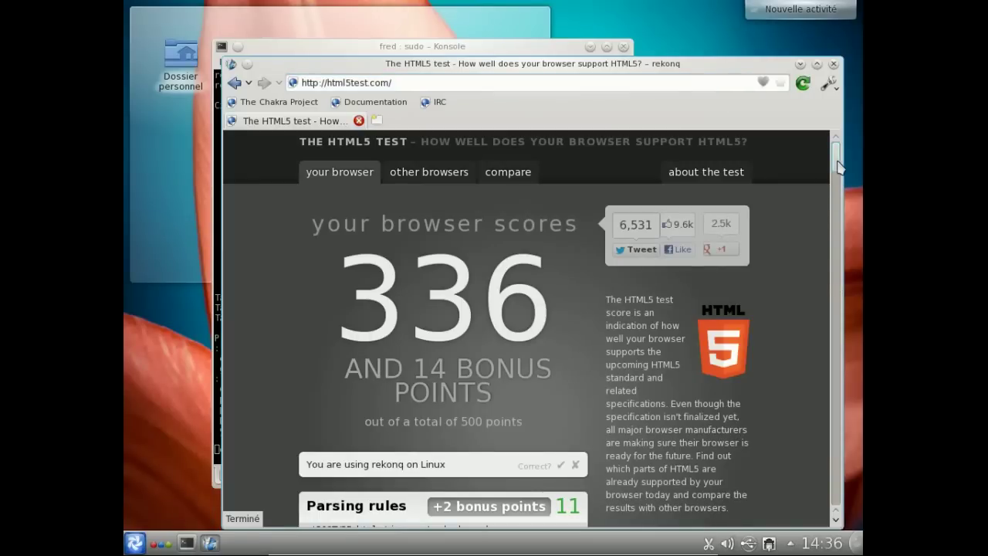
mouse_move(838, 168)
mouse_down()
mouse_move(835, 391)
mouse_move(839, 155)
mouse_up()
scroll(835, 391, down, 8)
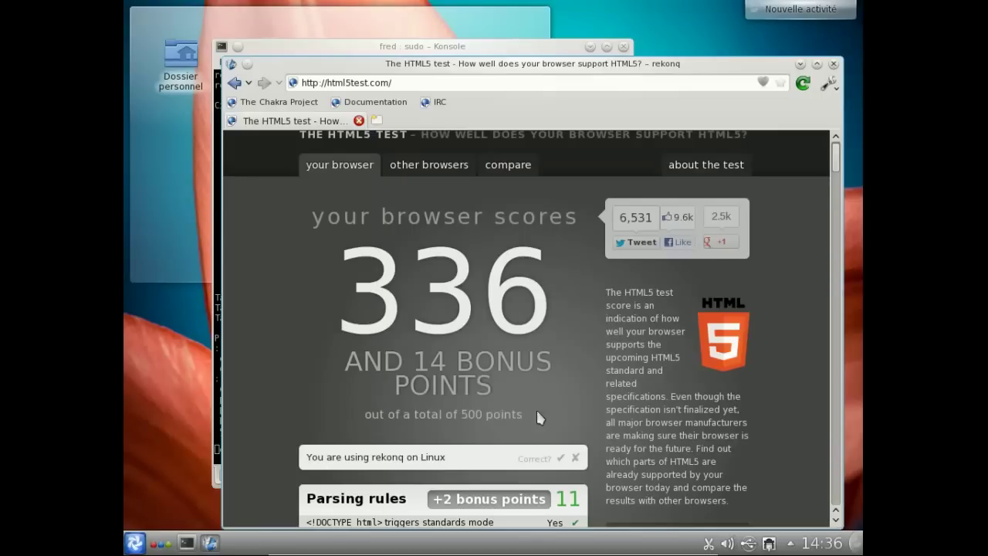
- Confirm the detected browser and view the desktop browsers ranking, led by Chrome 21 at 437
click(561, 459)
click(457, 167)
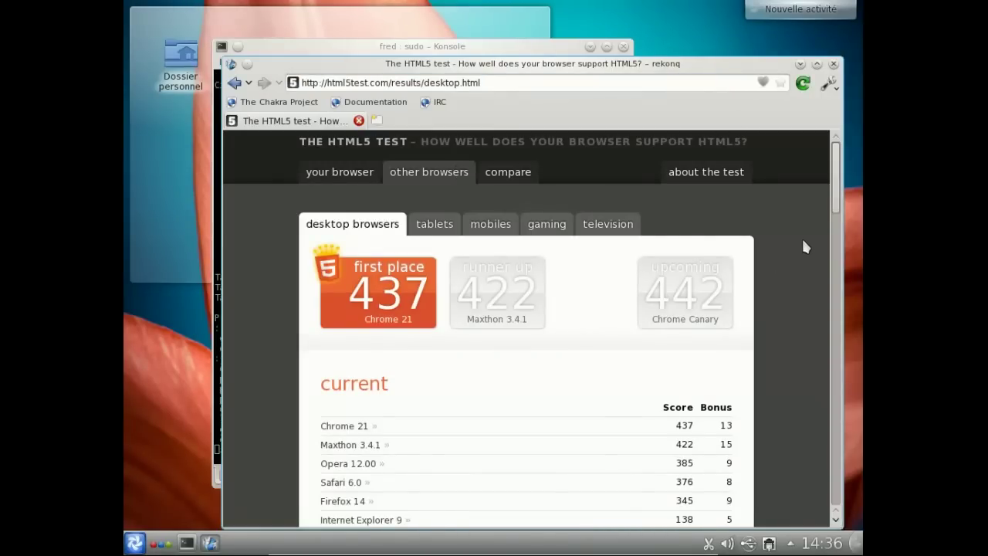
drag(833, 193, 825, 221)
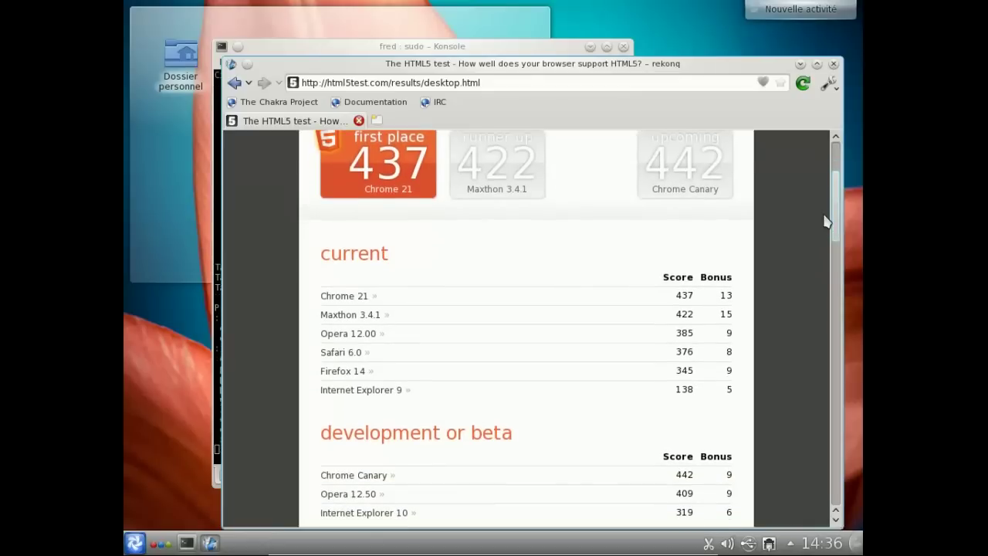
scroll(821, 229, down, 3)
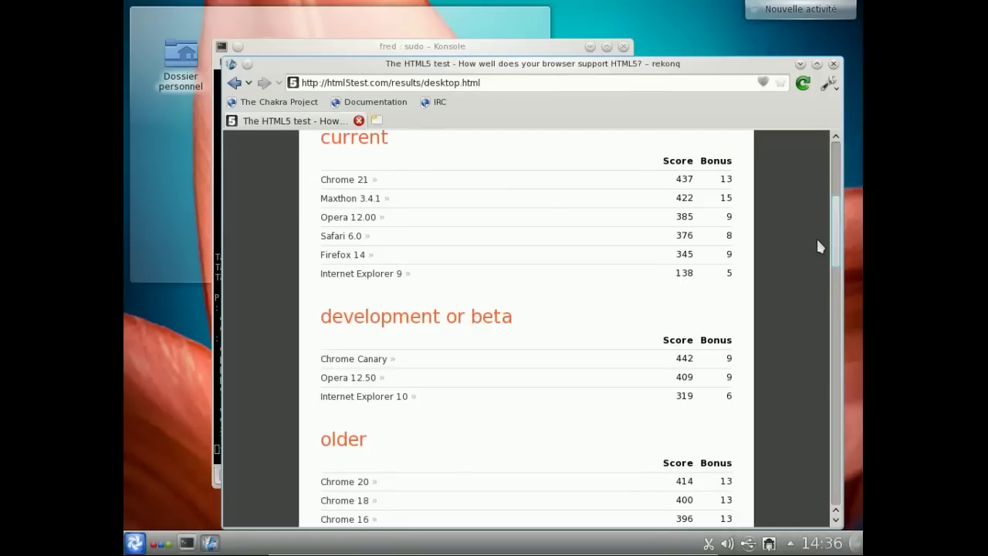
scroll(818, 231, up, 6)
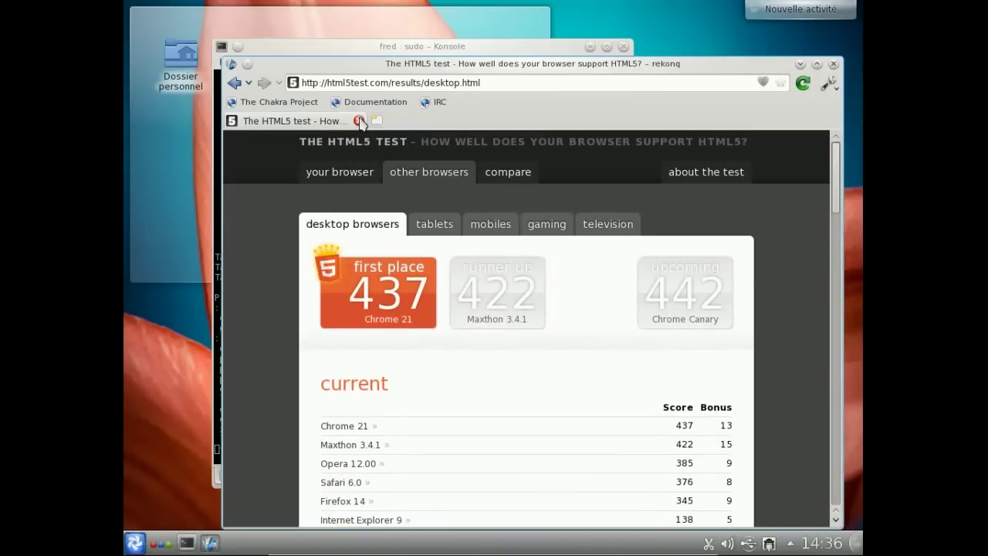
- Load the Acid3 test at acid3.acidtests.org, correcting the typos, and see it score 100/100
click(358, 121)
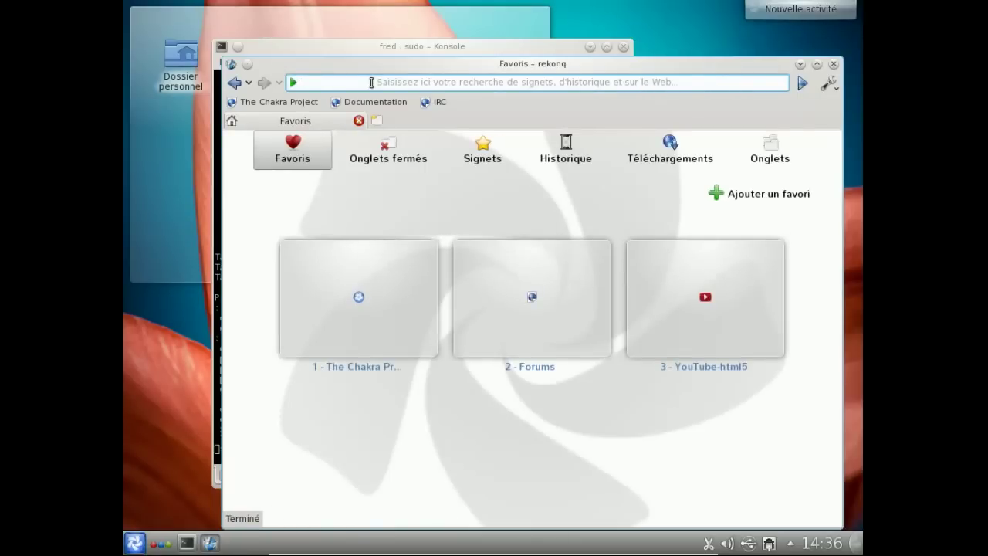
text(acid)
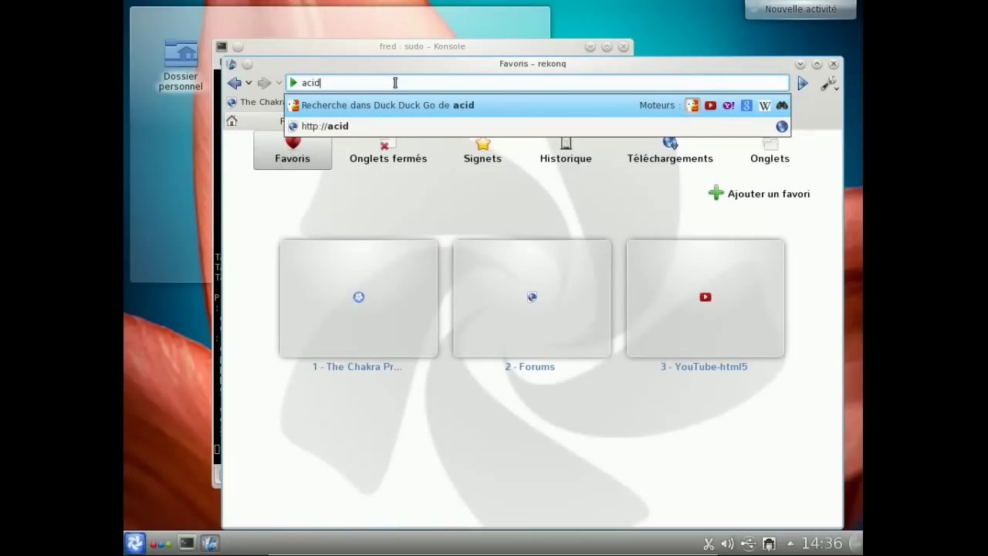
text(3.acidtess)
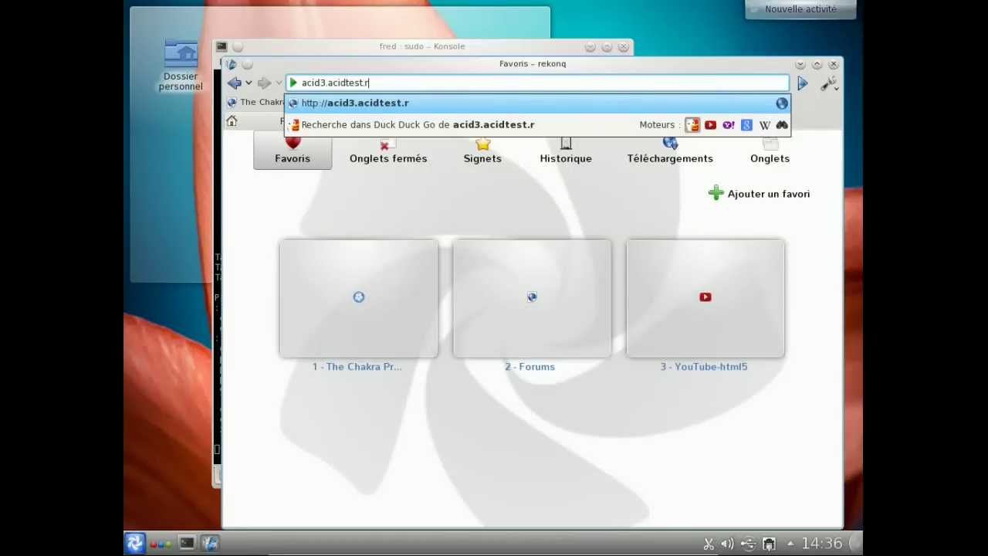
text(.ior)
key(BackSpace)
key(BackSpace)
key(BackSpace)
key(BackSpace)
text(.org)
key(Return)
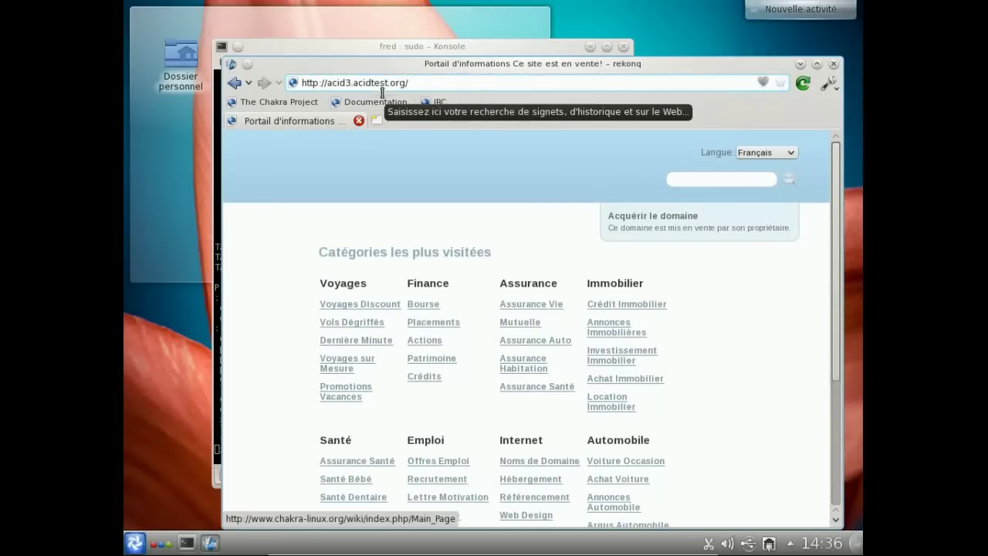
click(389, 83)
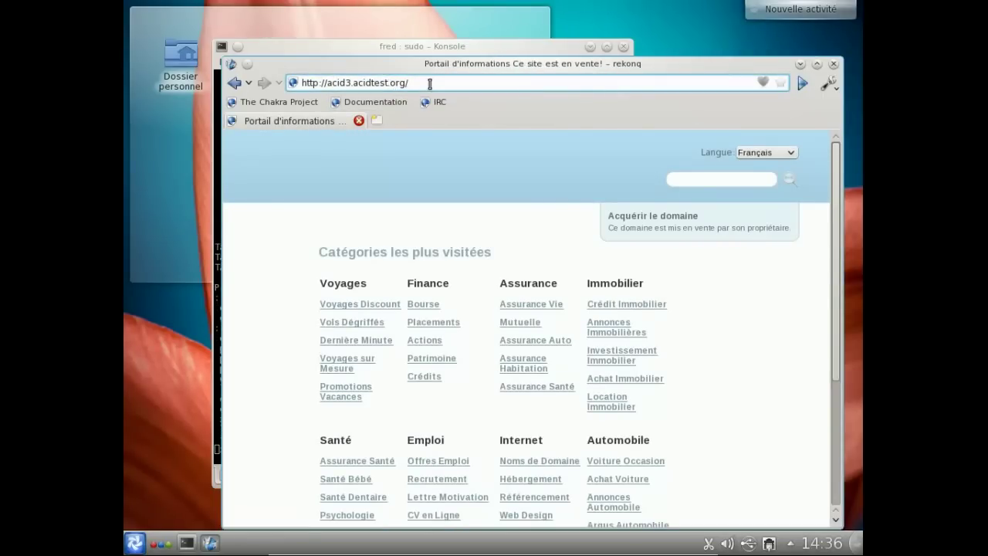
text(s)
key(Return)
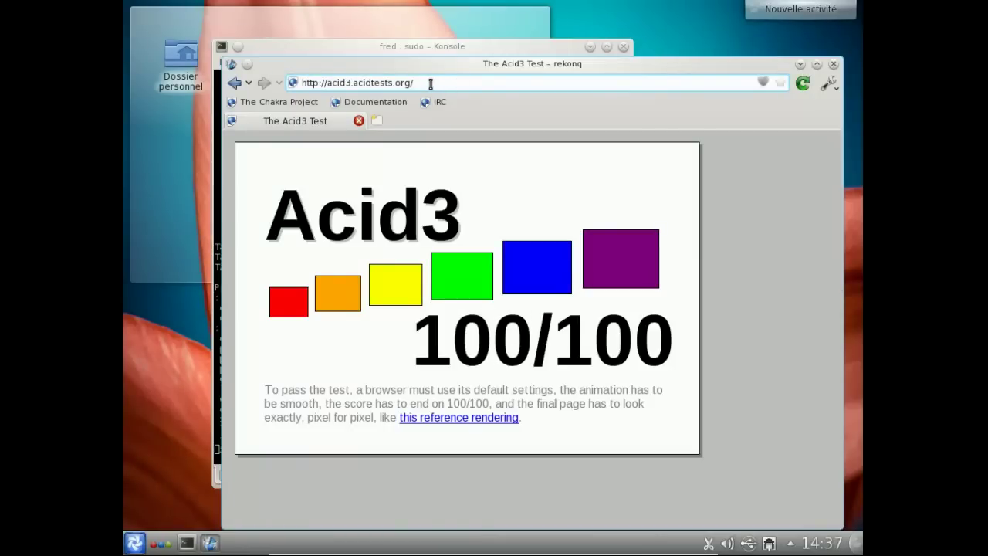
- Open a new tab, close the Acid3 tab, and enter about:plugins
click(378, 120)
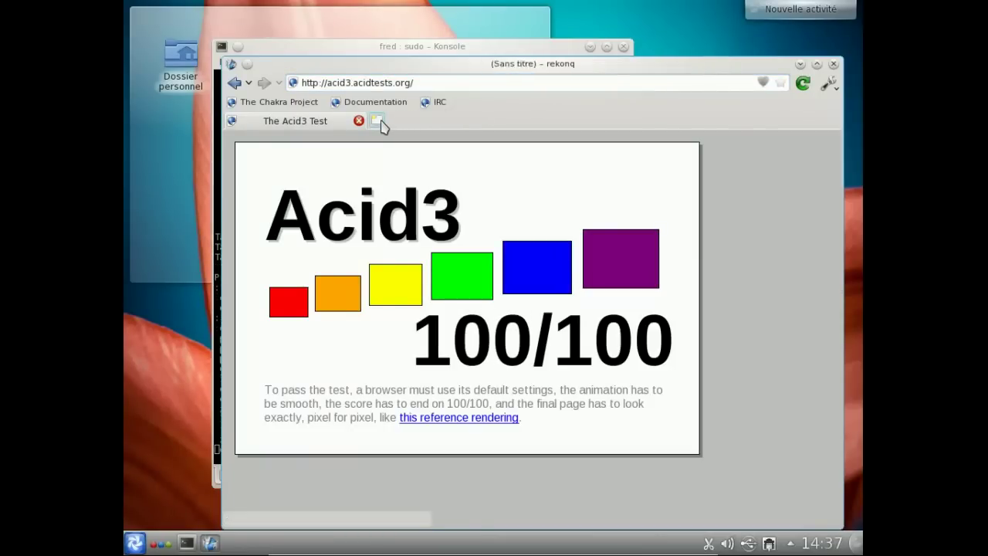
click(358, 120)
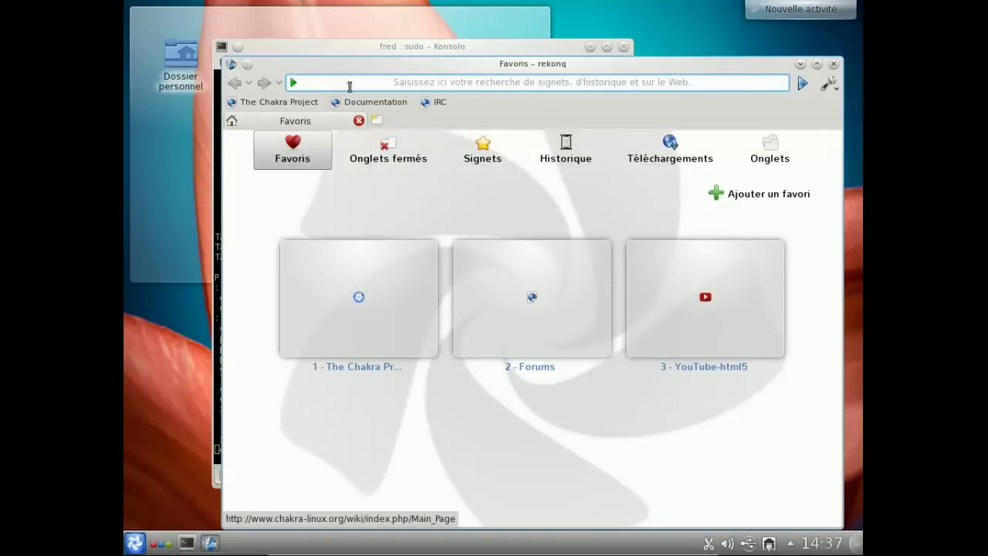
text(about:plugins)
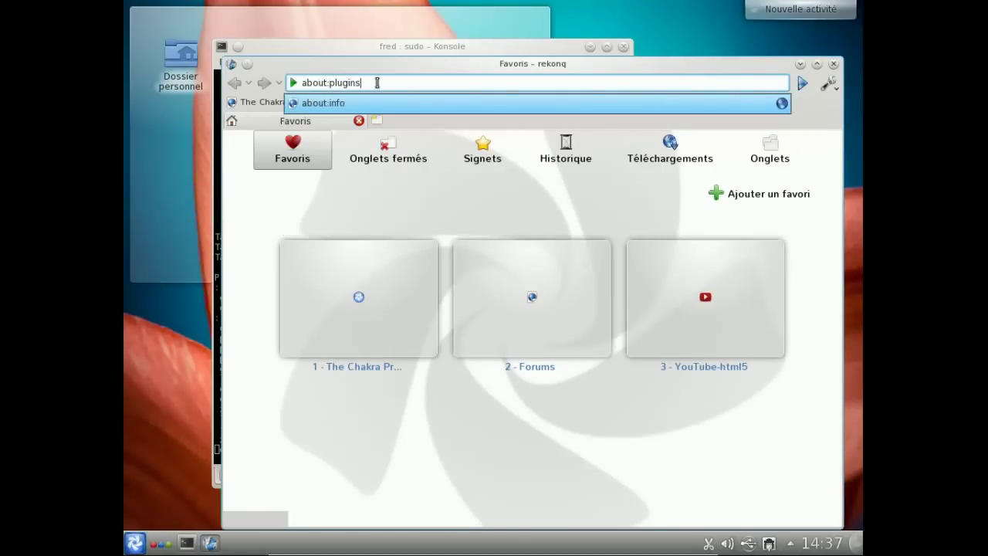
key(Return)
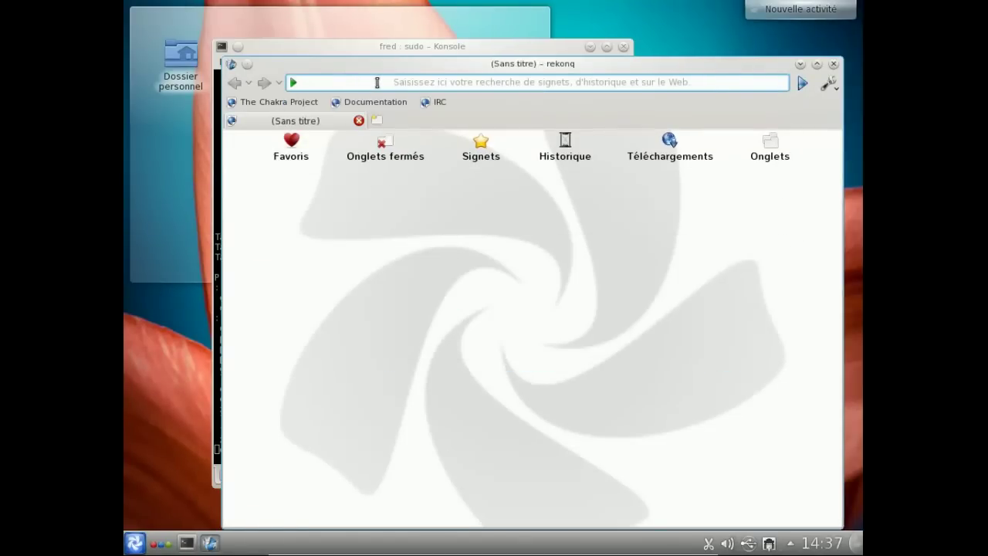
click(324, 497)
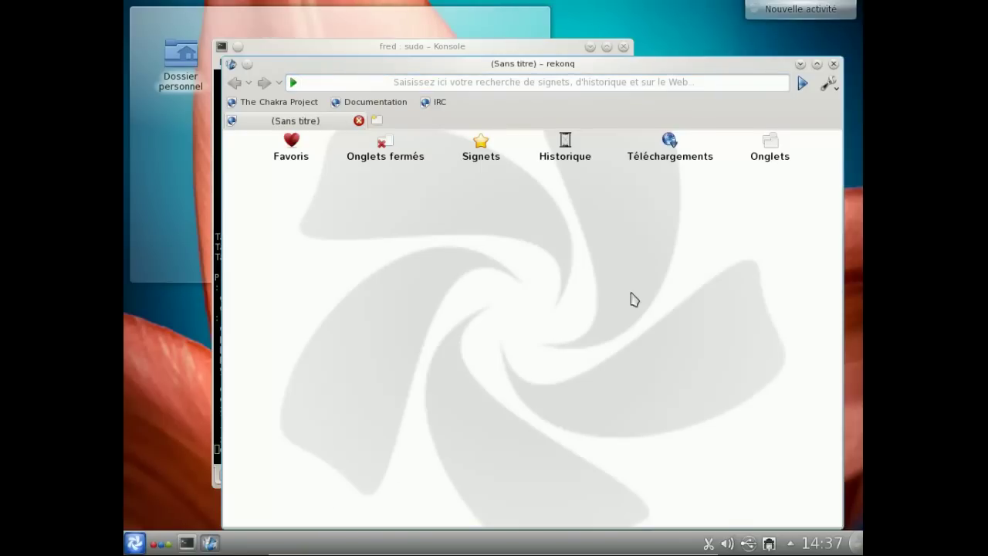
- Close rekonq to watch Konsole's pacman download reach desktop packages, then open Kickoff
click(834, 64)
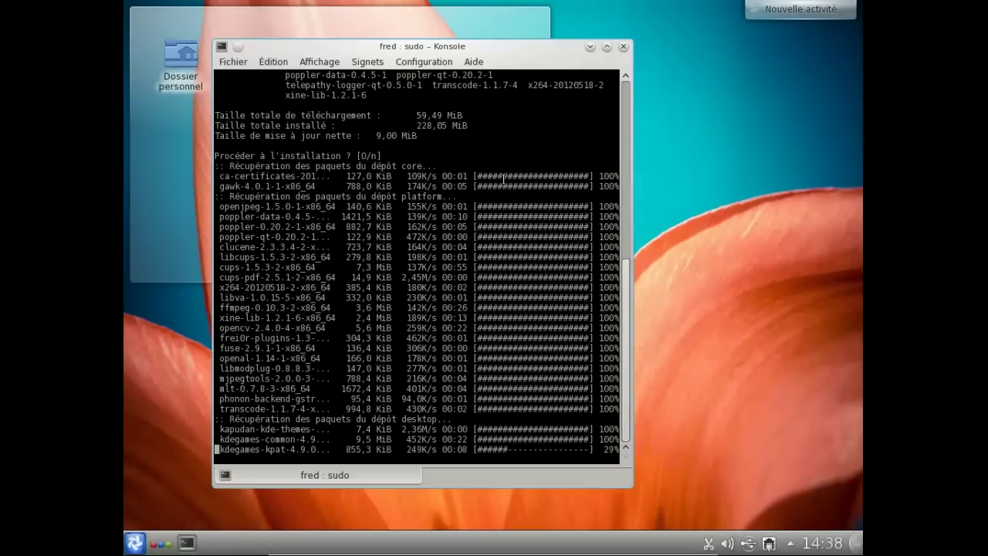
click(135, 542)
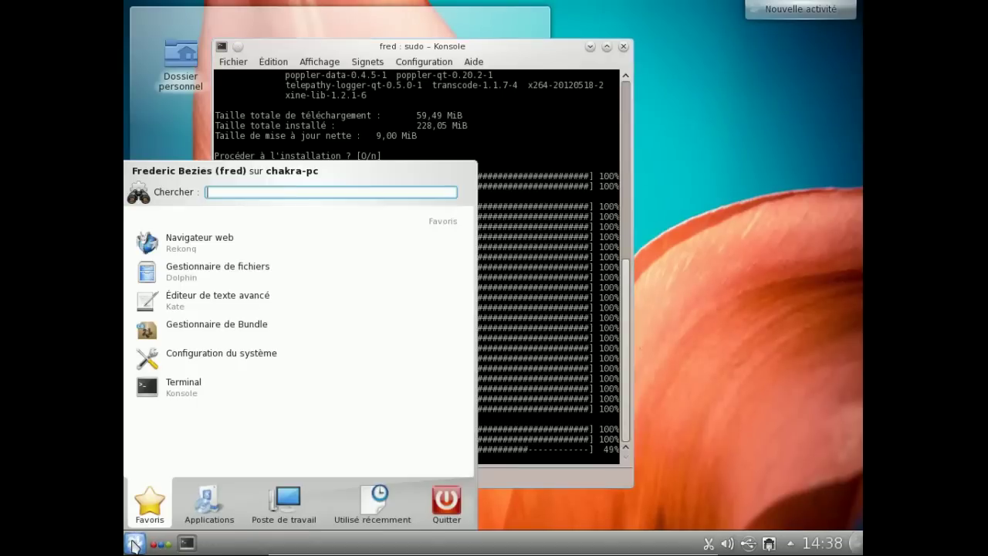
- Launch Traitement de texte (Calligra Words) from Kickoff's Applications > Bureautique category
click(207, 494)
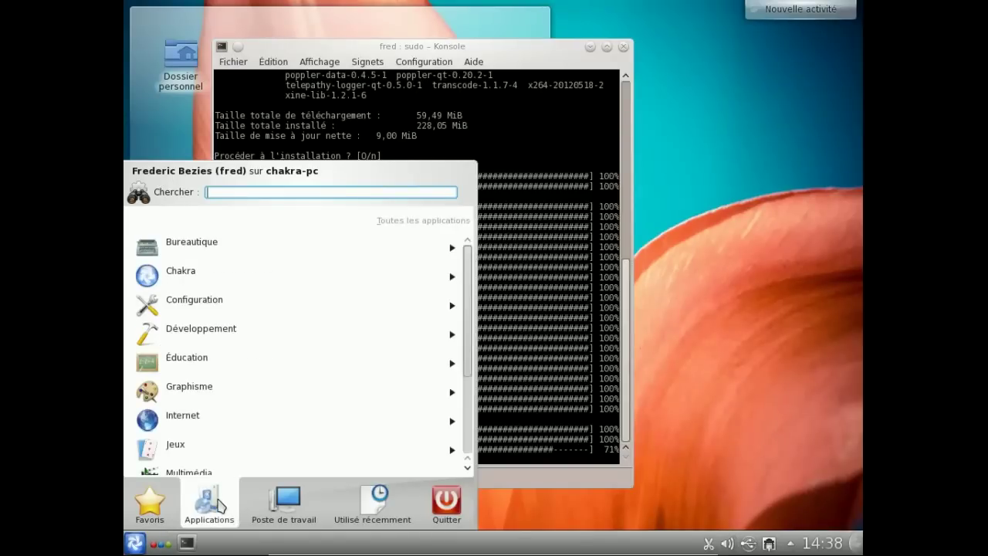
click(216, 243)
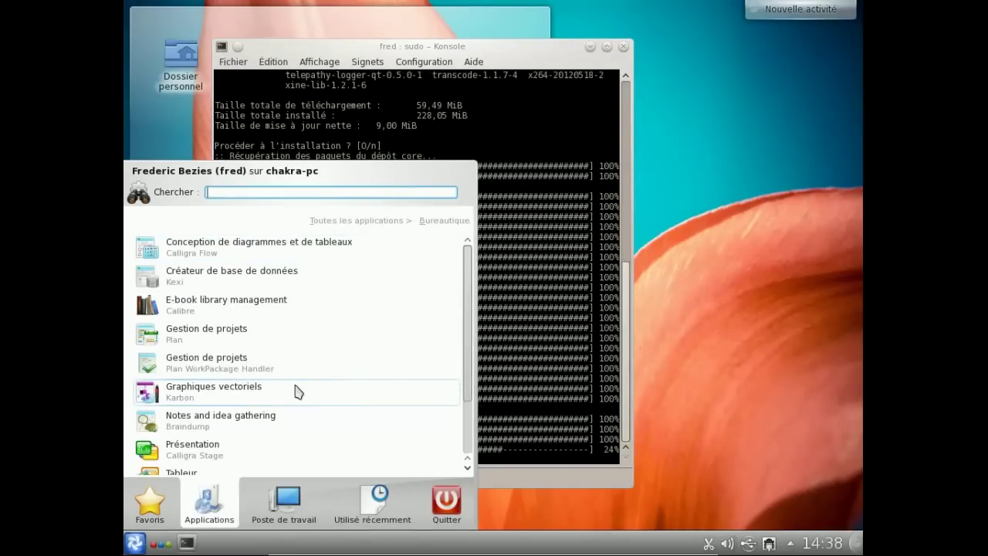
scroll(466, 396, down, 3)
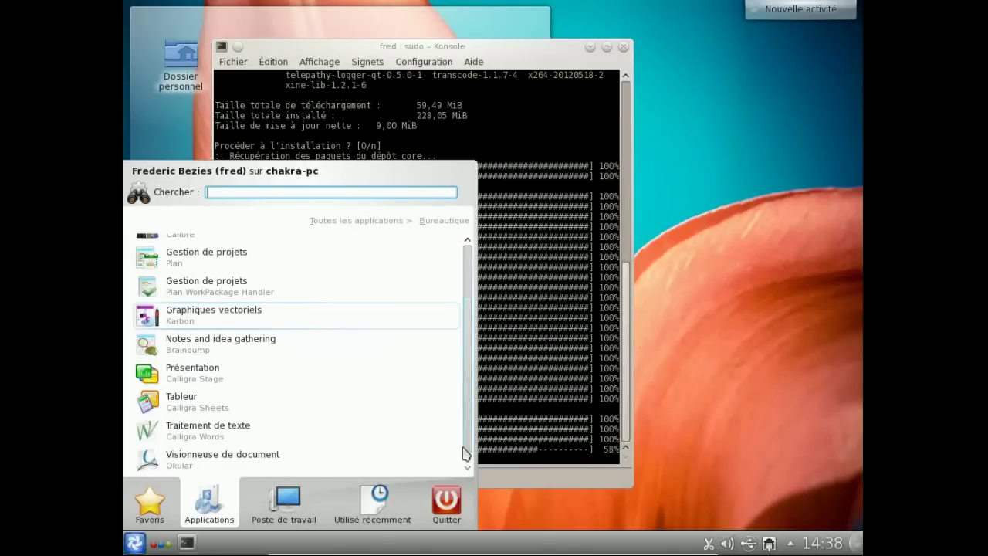
click(268, 441)
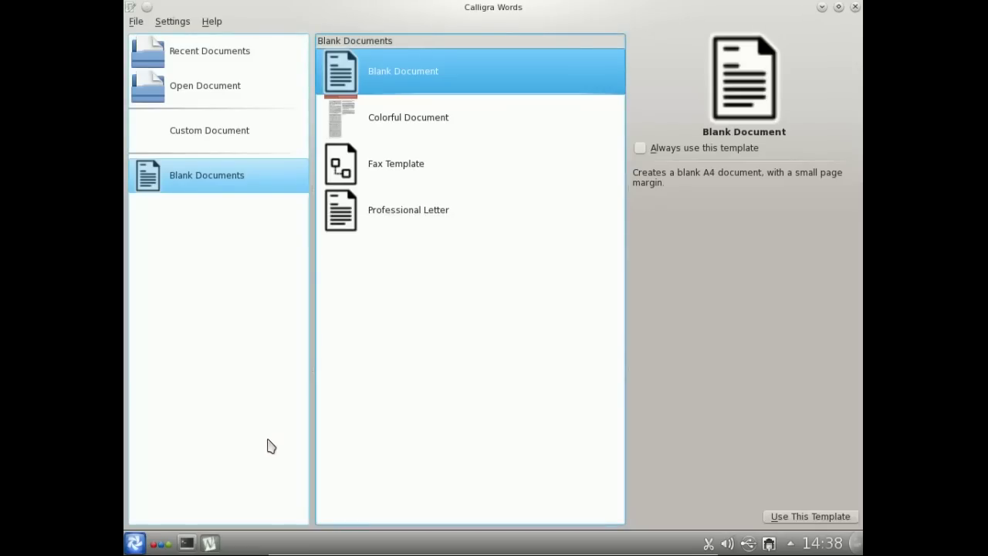
- Create a Blank Document and view the About Calligra Words dialog showing version 2.5.0
click(792, 519)
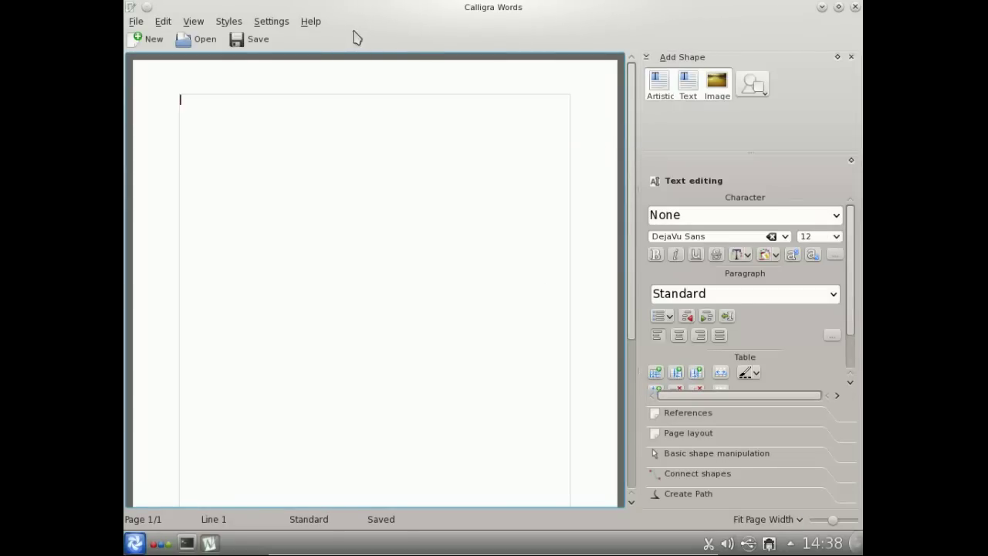
click(310, 21)
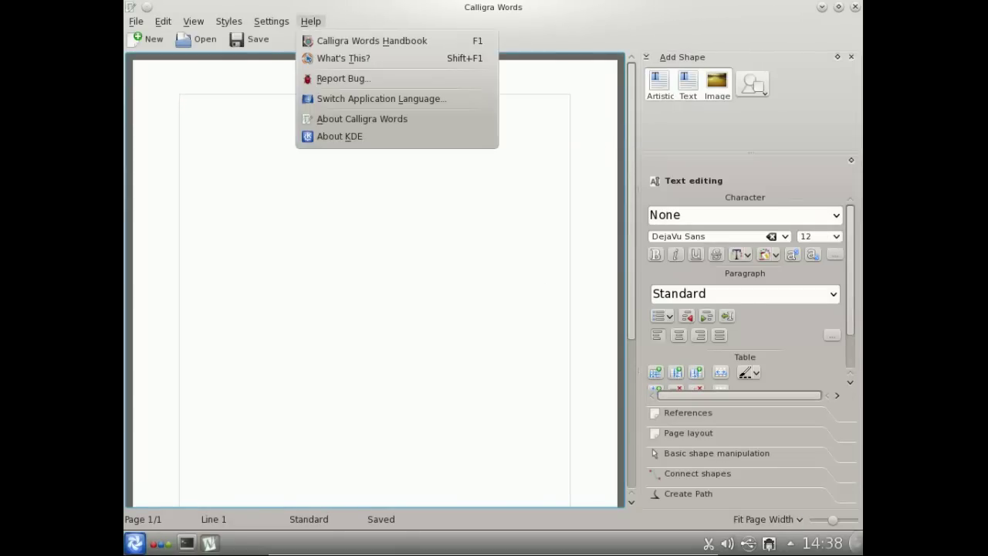
click(362, 119)
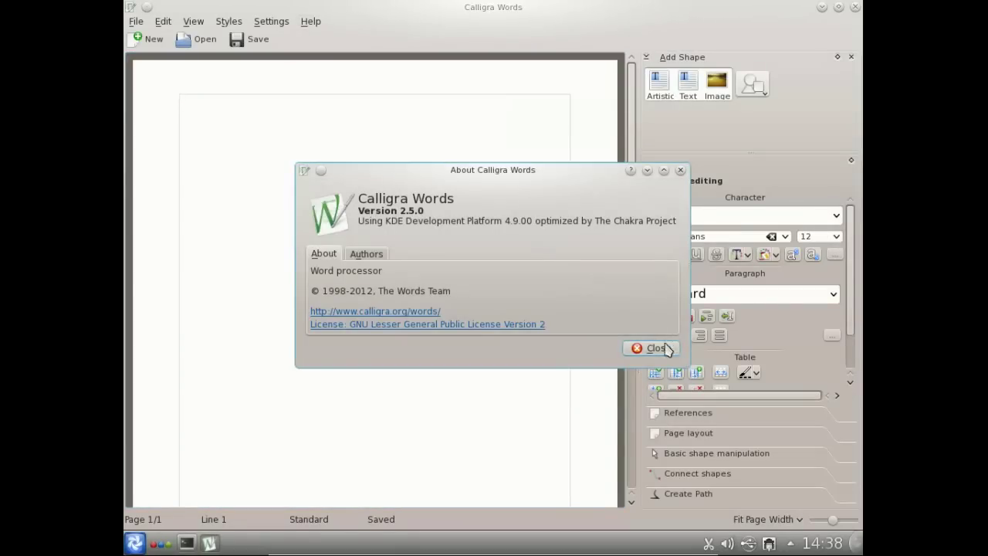
click(656, 349)
- Add and remove a fallback in Switch Application Language, cancel, and close Calligra Words
click(315, 22)
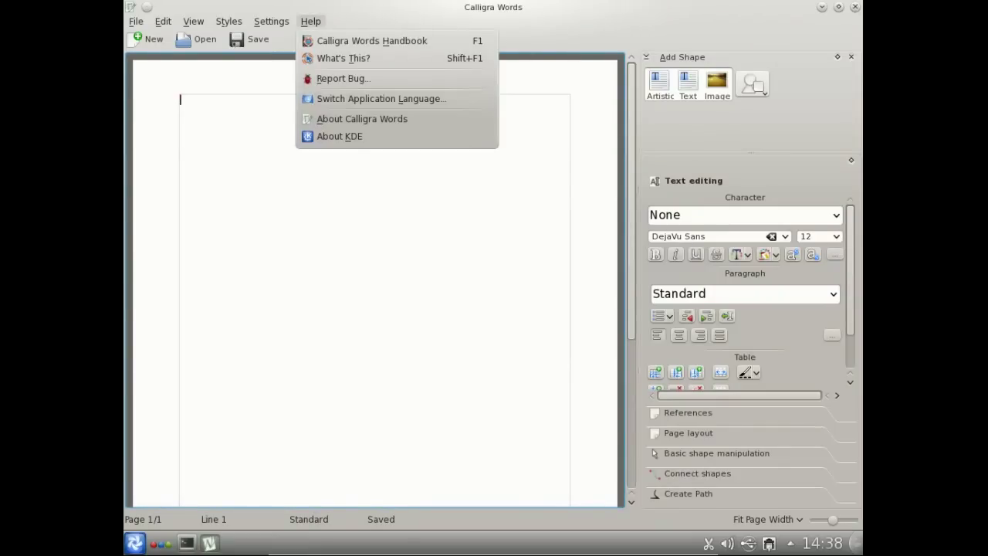
click(360, 98)
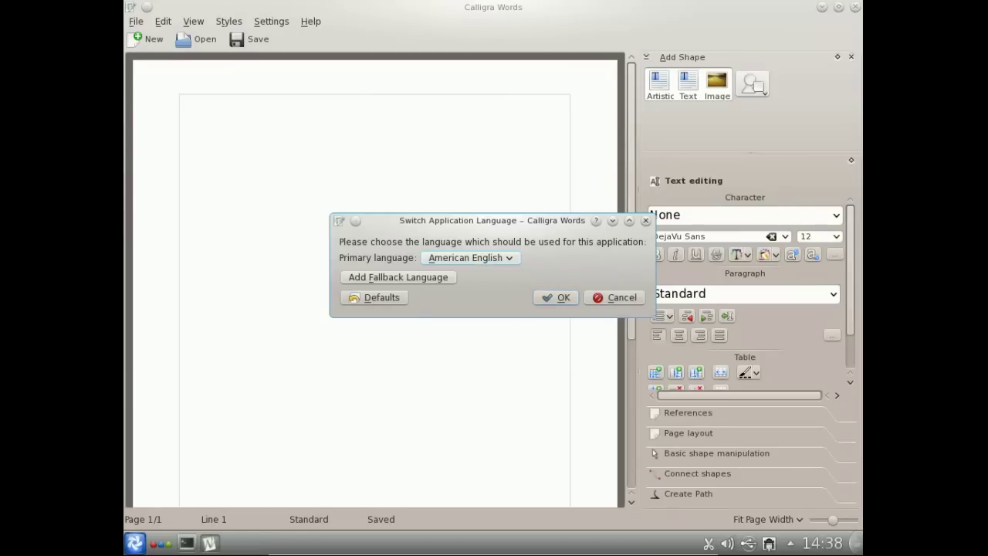
click(448, 277)
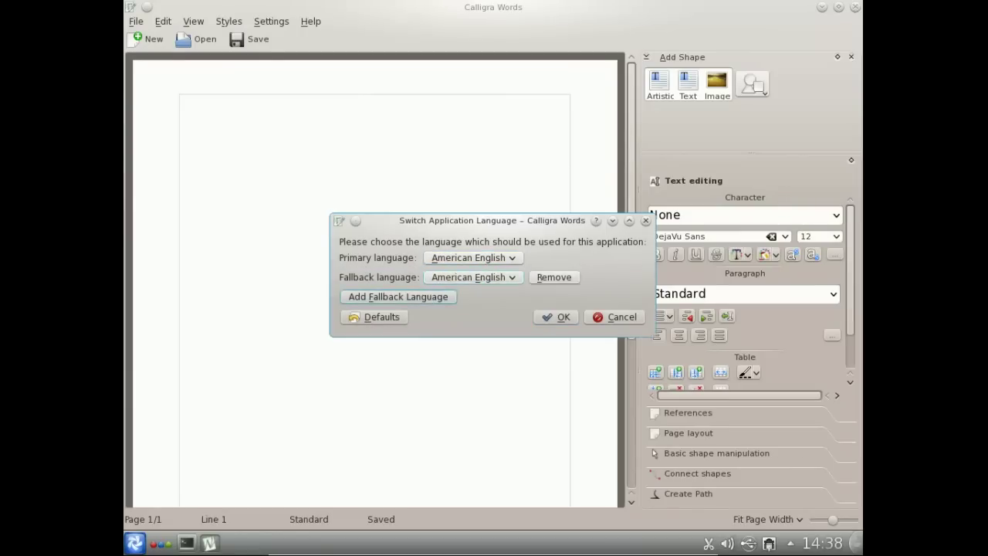
click(554, 277)
click(600, 318)
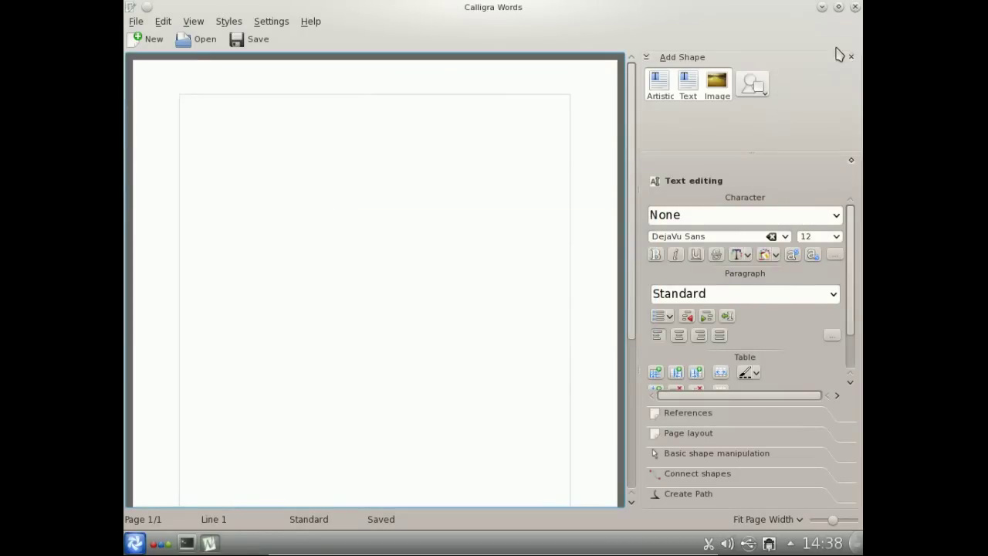
click(854, 7)
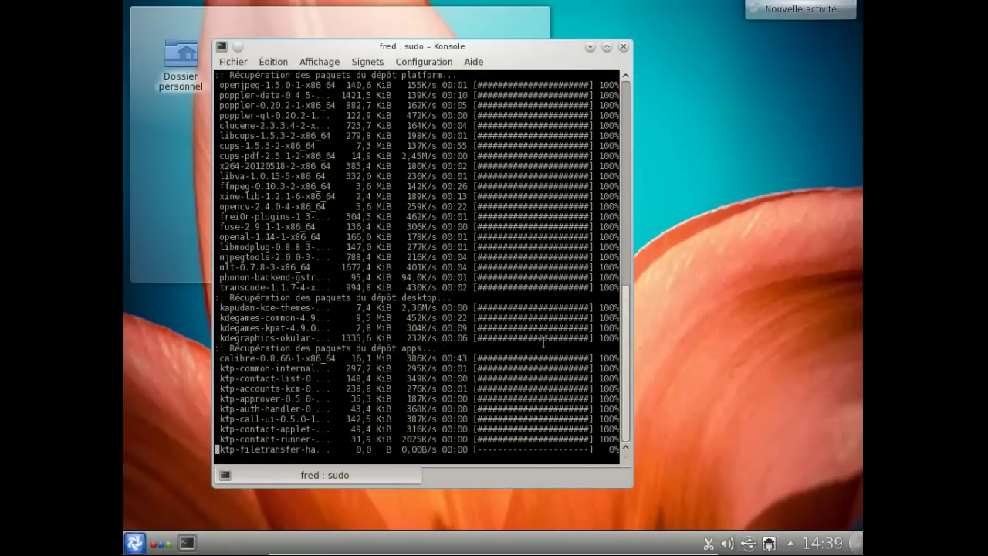
- Open Gestionnaire de Bundle and start installing the firefox 14.0.1 bundle from Available Bundles
click(135, 543)
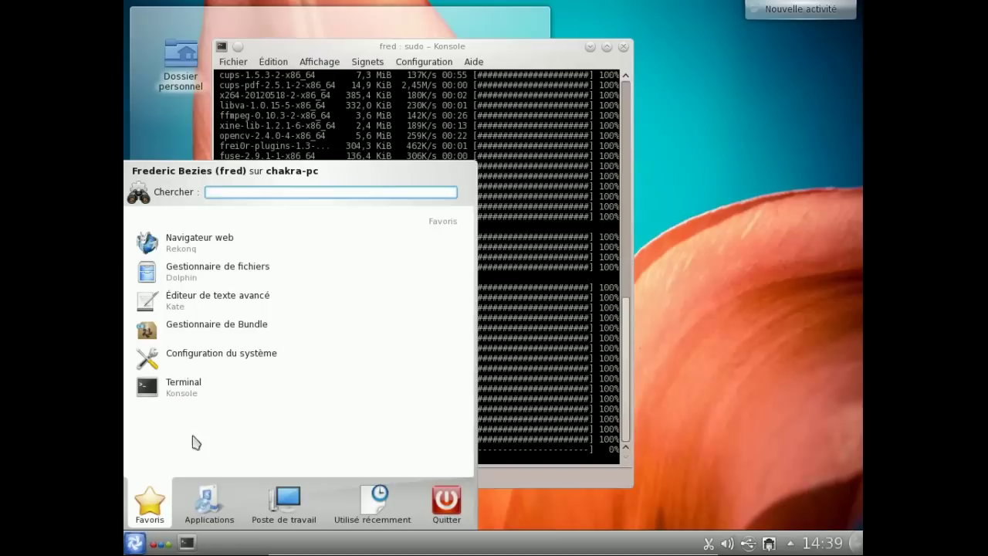
click(206, 335)
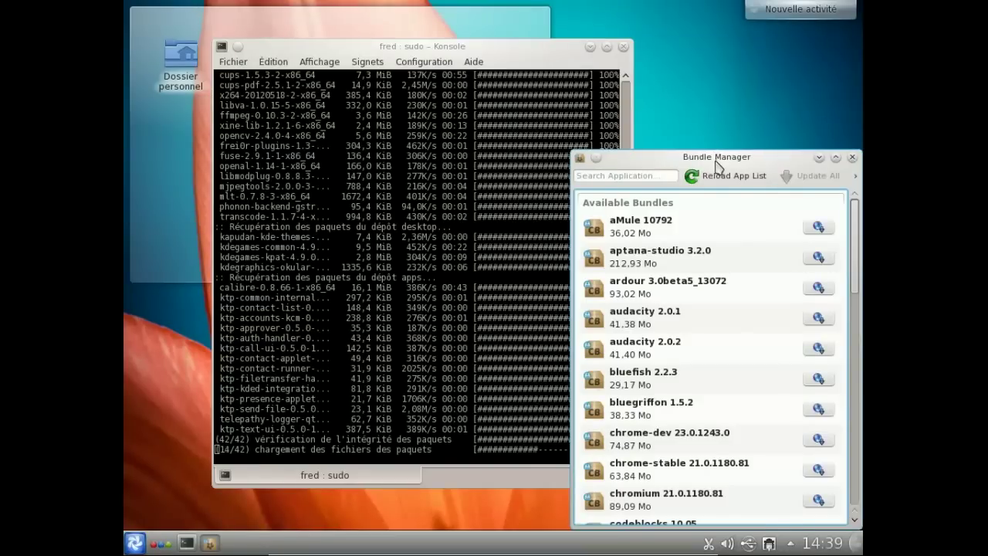
drag(716, 166, 717, 119)
scroll(694, 224, down, 3)
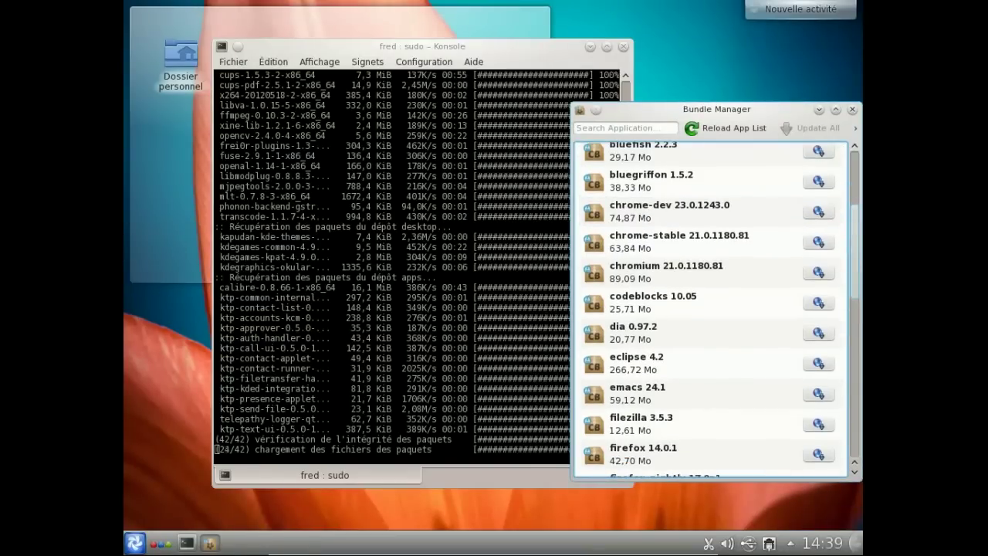
drag(856, 250, 857, 292)
scroll(857, 292, down, 8)
scroll(857, 436, down, 5)
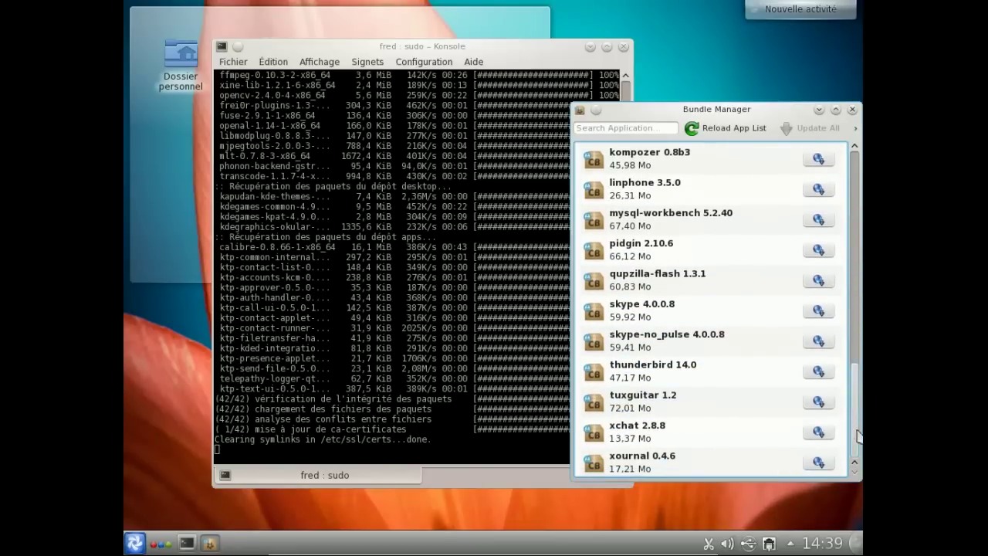
scroll(857, 436, up, 5)
scroll(856, 436, up, 2)
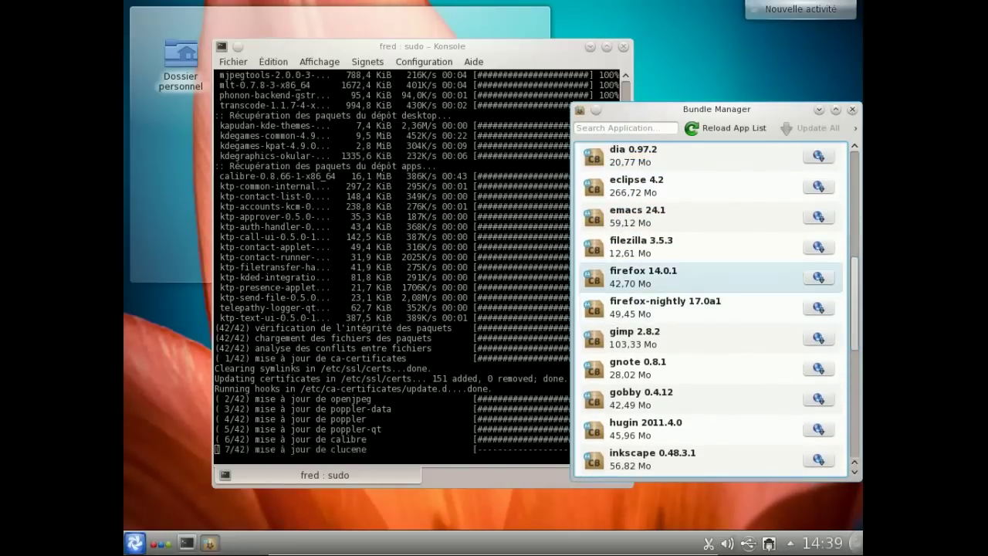
click(829, 286)
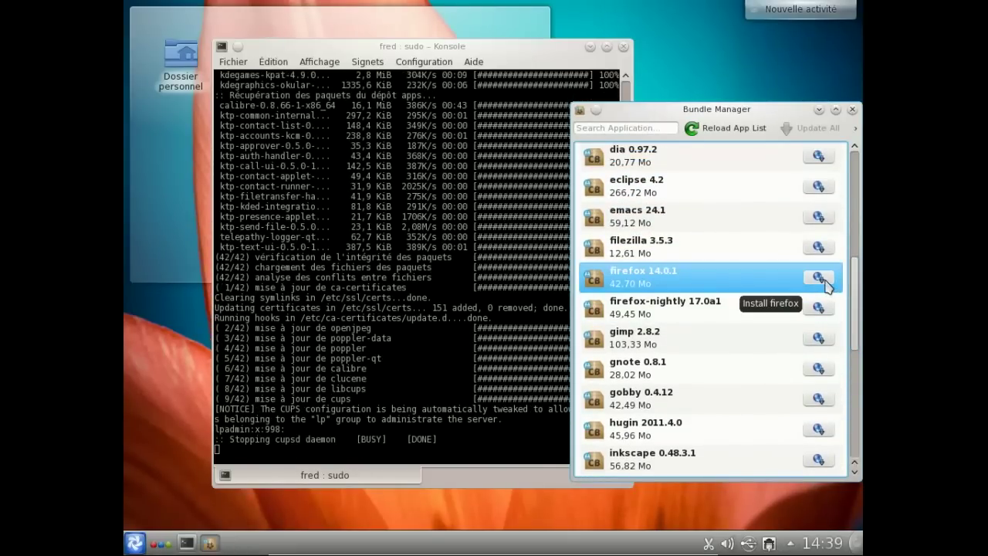
click(819, 278)
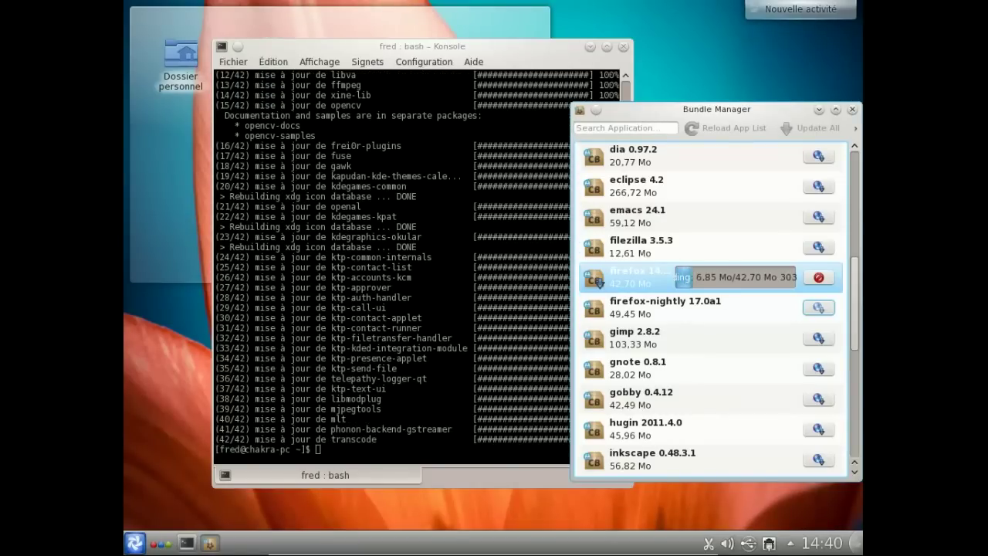
- Back in Konsole, search the repositories with pacman -Ss calligra
key(alt+Tab)
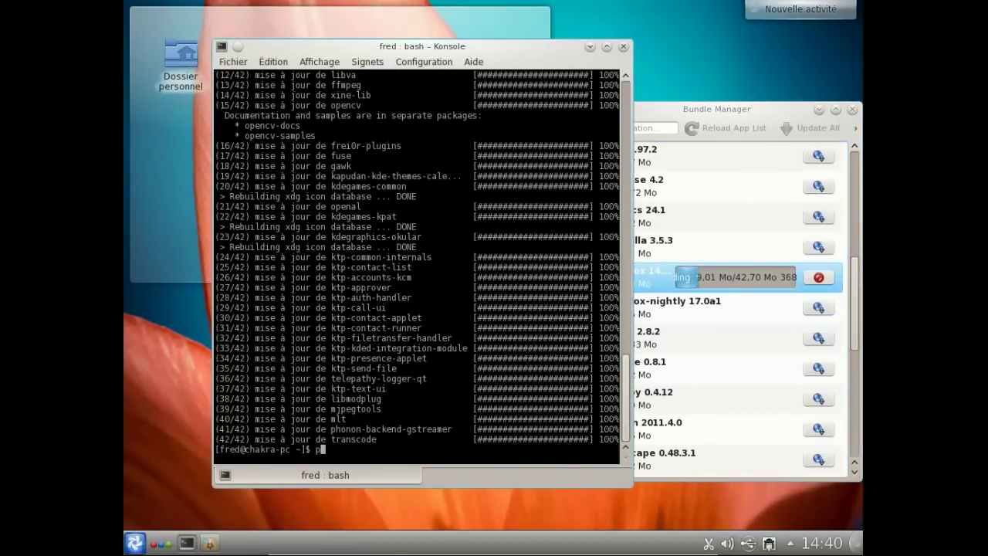
text(pacman -Ss calligra)
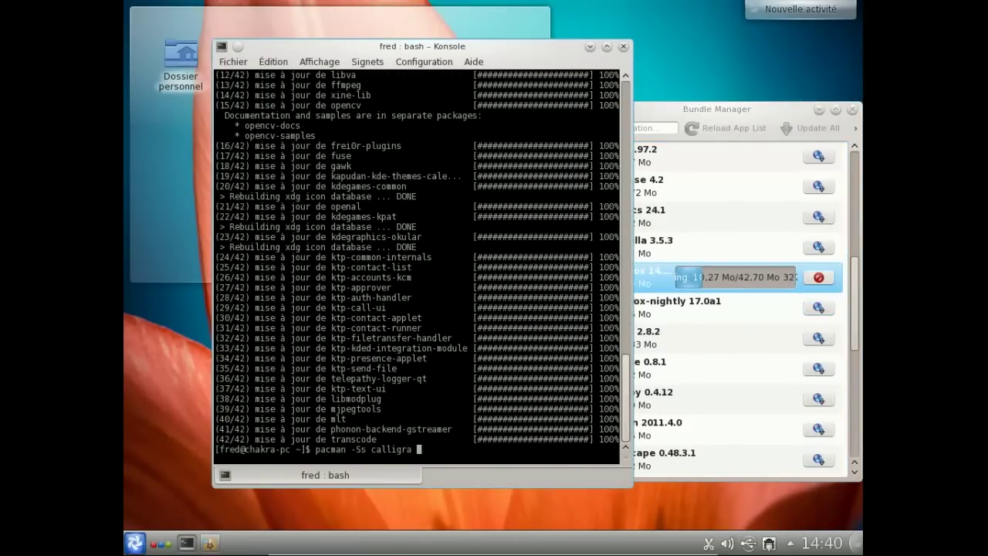
key(Return)
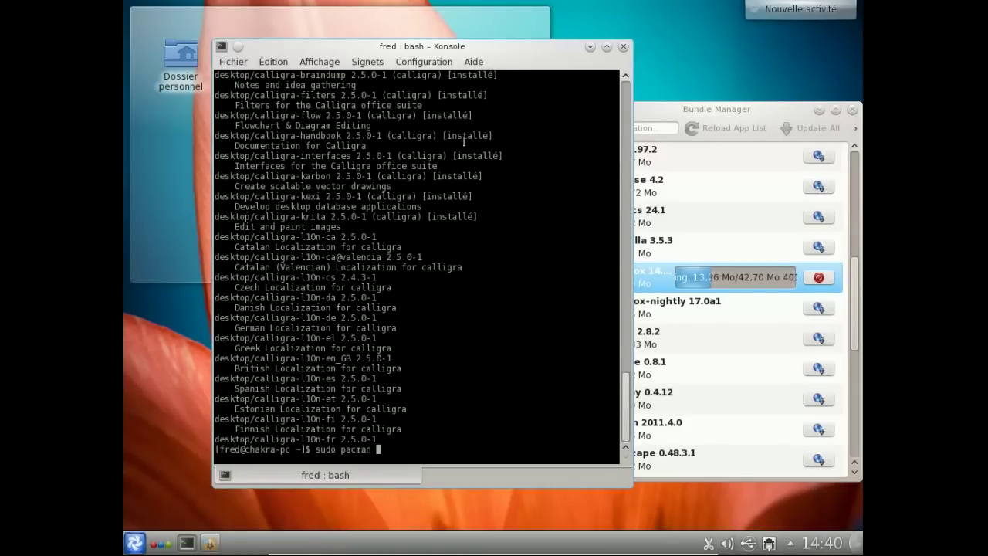
- Install calligra-l10n-fr with sudo pacman -S, then exit the terminal
text(sudo pacman -S calligra-l10n-fr)
key(Return)
key(Return)
key(Return)
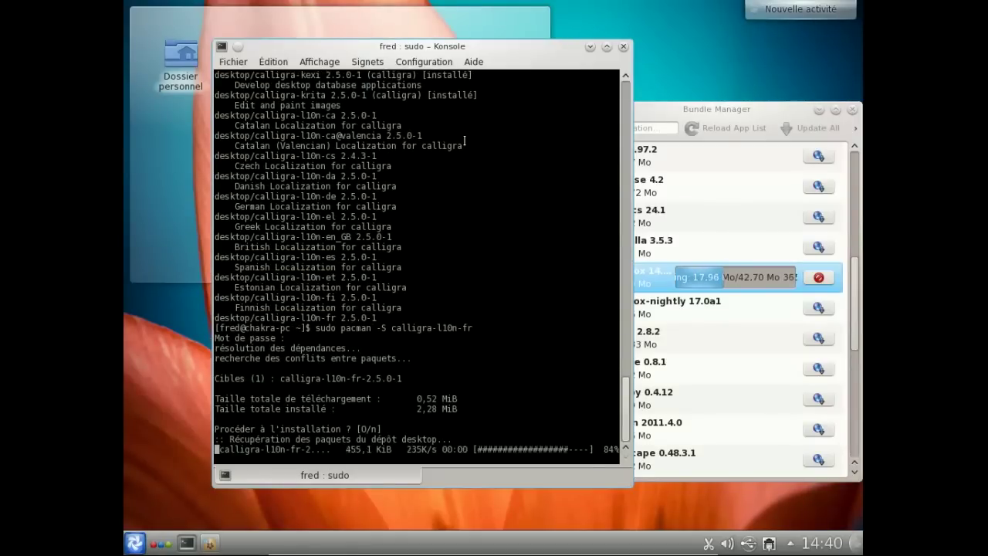
text(exit)
key(Return)
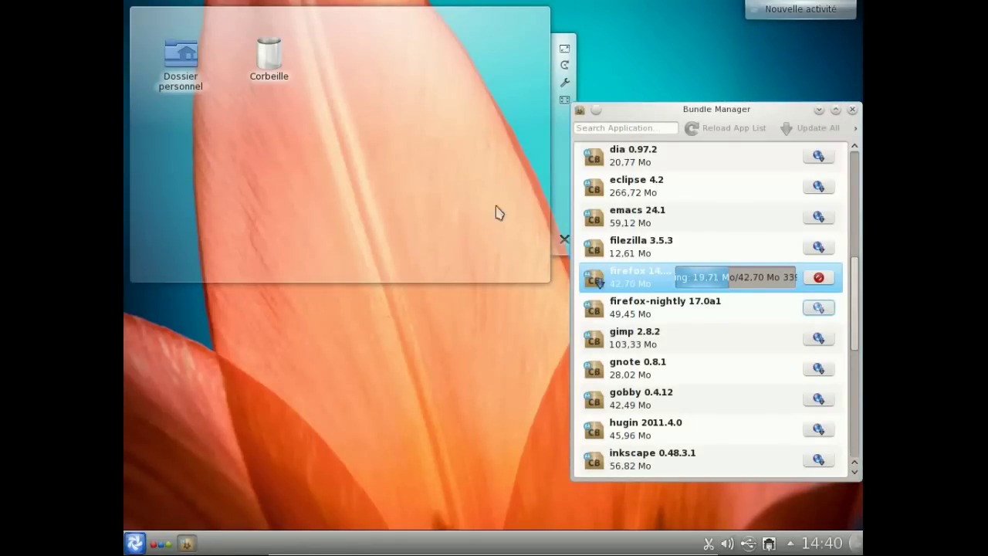
- Launch Calligra Words from Kickoff > Bureautique with a new blank document
click(135, 543)
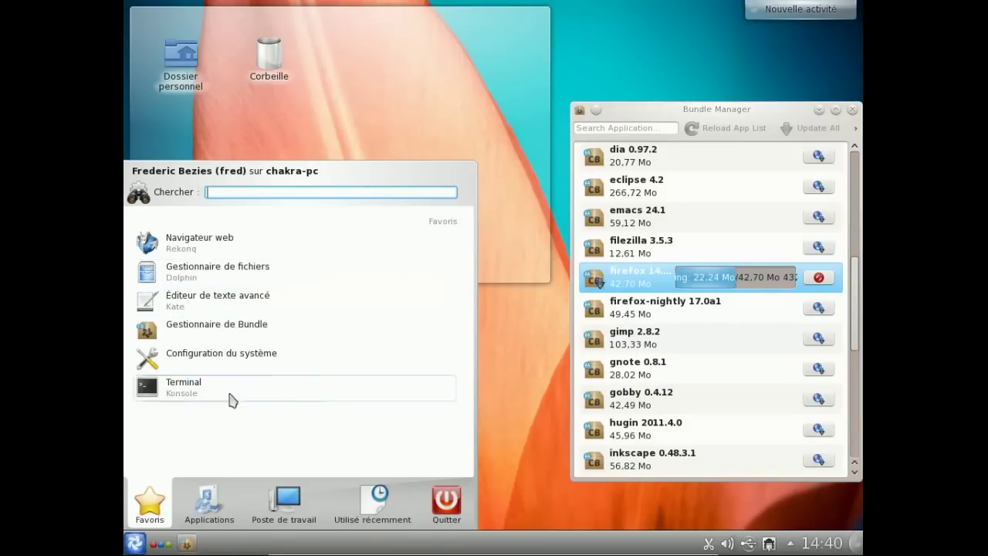
click(209, 502)
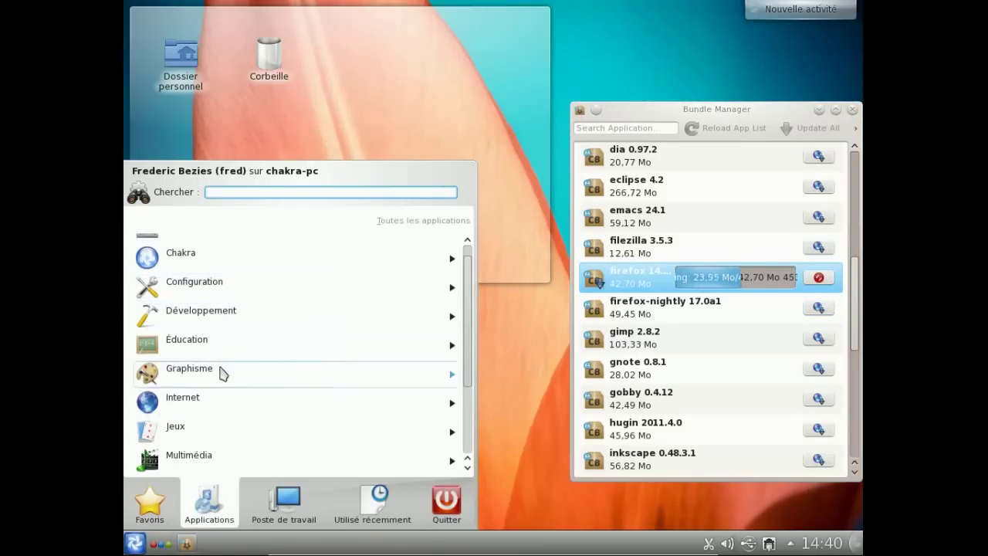
click(220, 245)
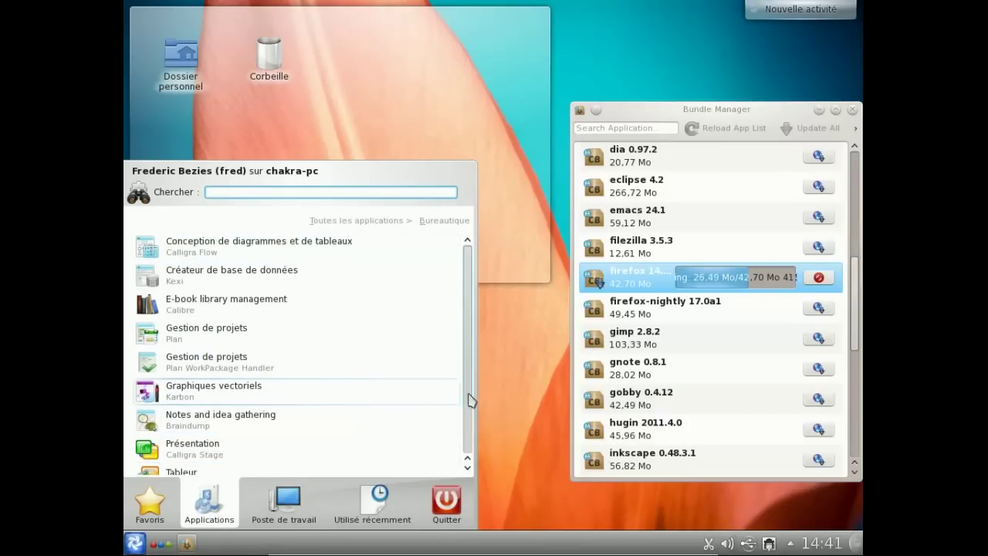
drag(470, 399, 270, 423)
click(290, 460)
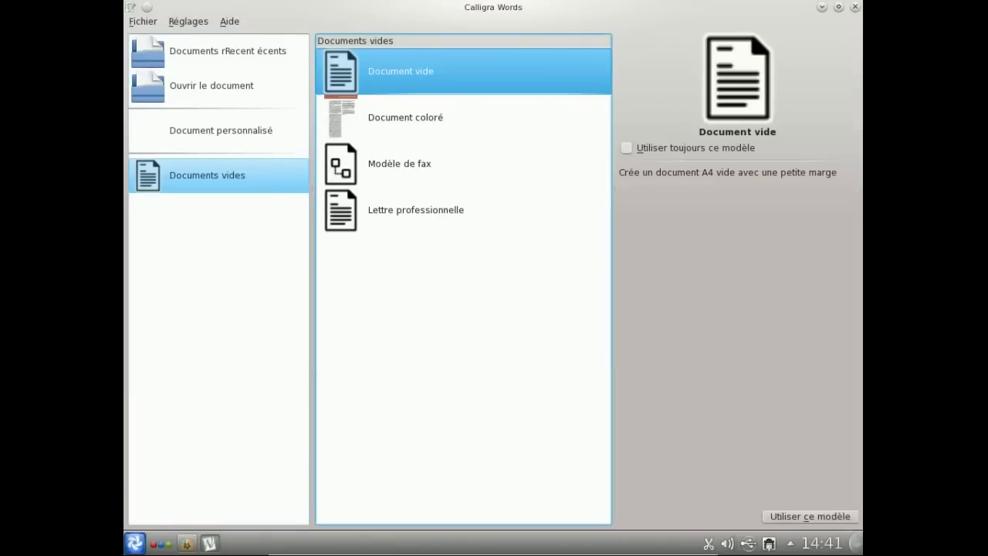
click(838, 517)
- Type 'Calligra 2.5.0 en français, ça va déjà mieux :D' and view the Aide > À propos box
text(Call)
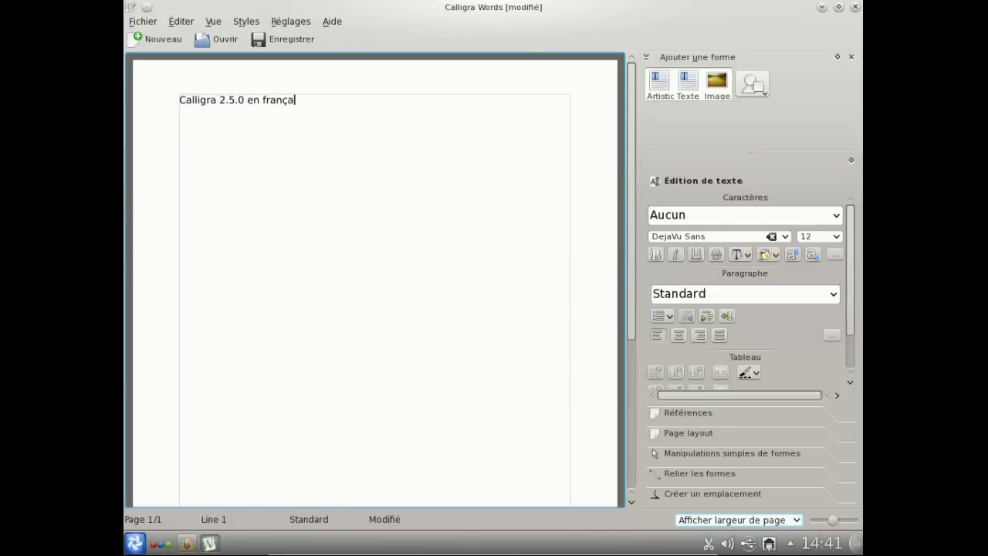
text(igra 2.5.0 en français, ça va déjà mieux :D)
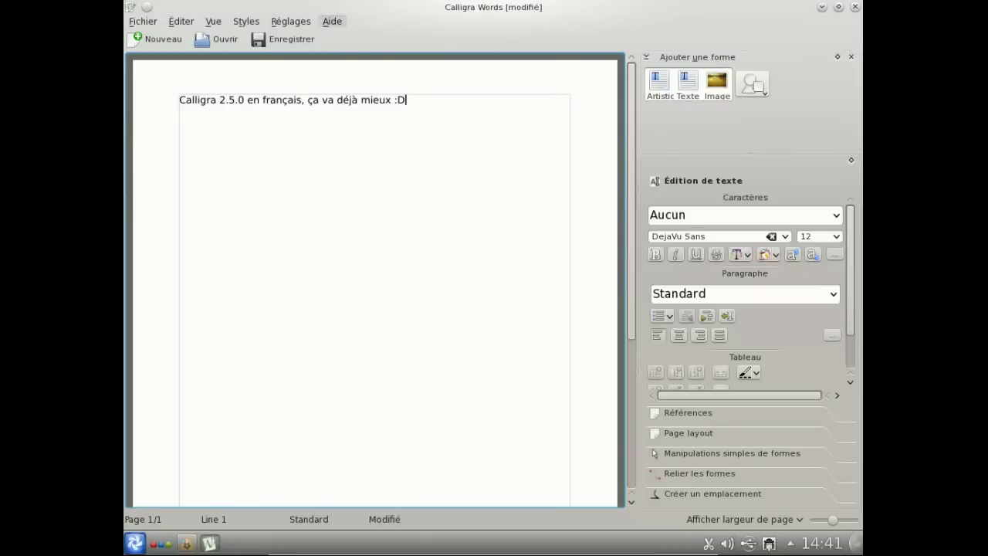
click(332, 22)
click(369, 115)
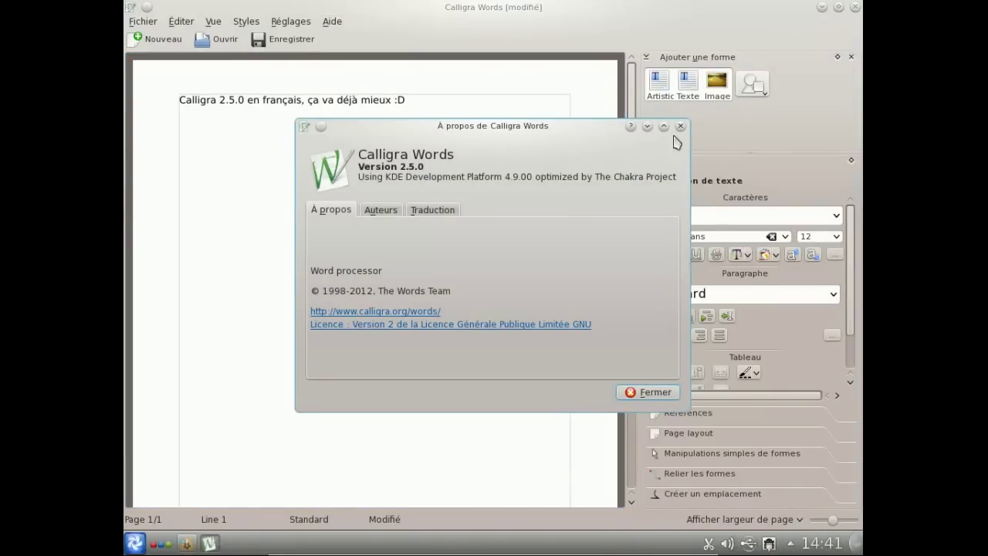
click(679, 125)
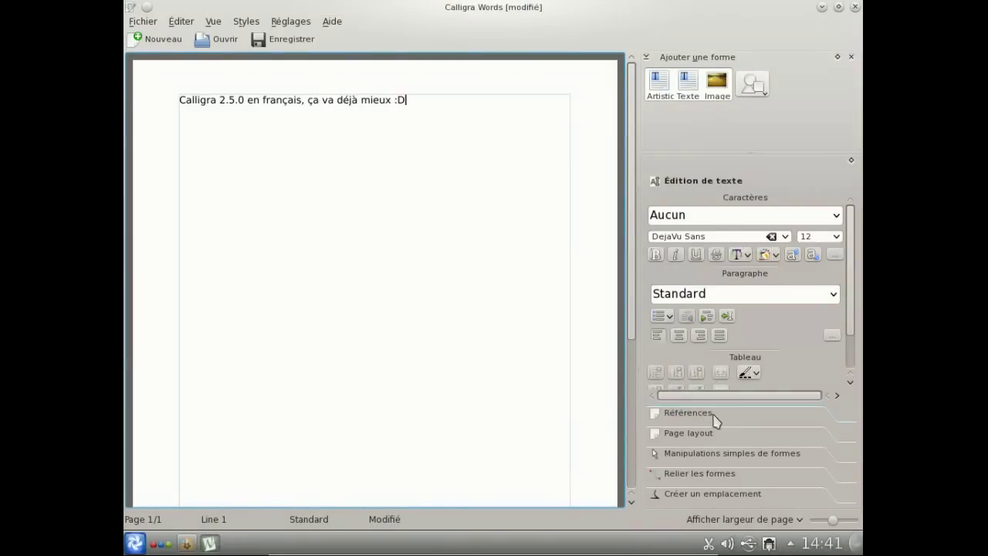
- Browse the docker tool sections, then quit Calligra Words, abandoning the unsaved document
click(712, 414)
click(711, 441)
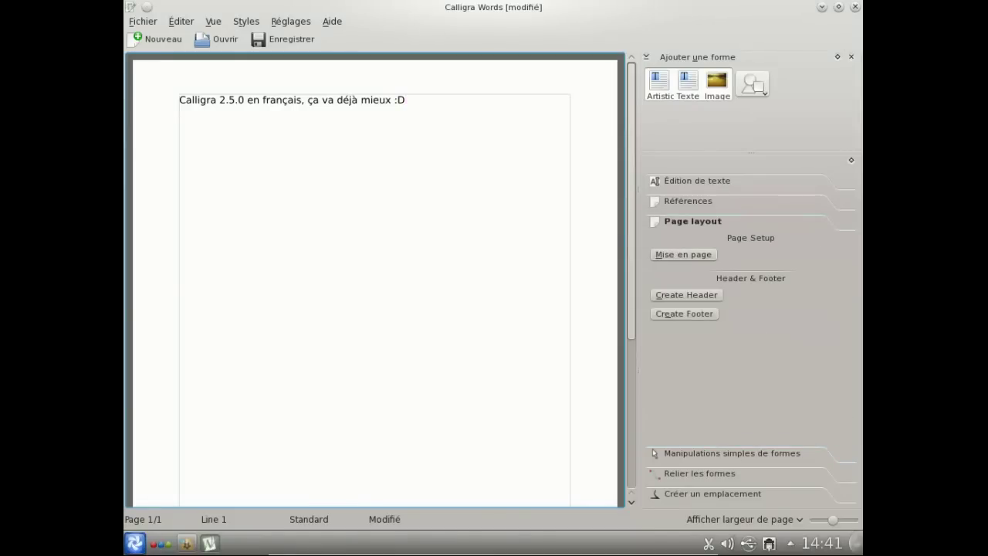
click(711, 453)
click(699, 473)
click(712, 494)
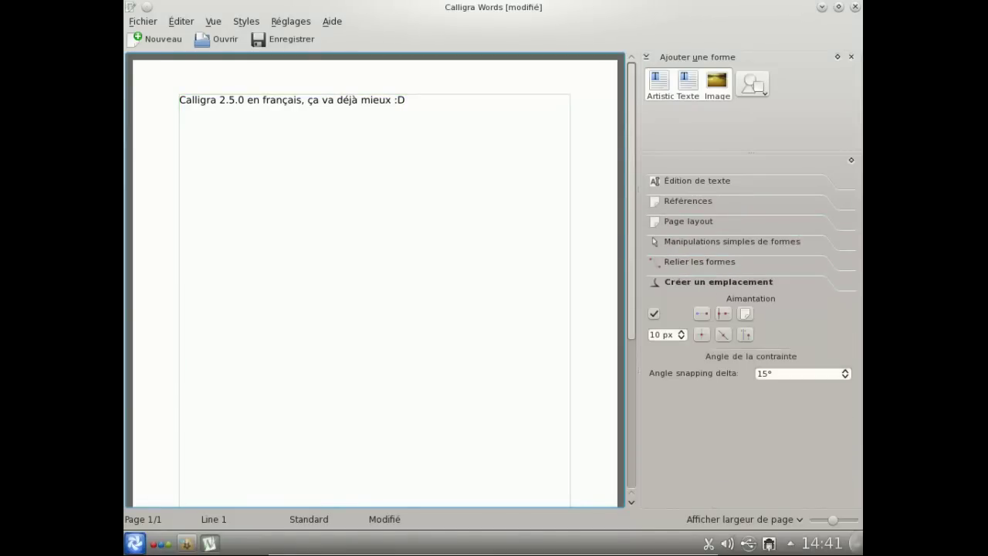
click(697, 181)
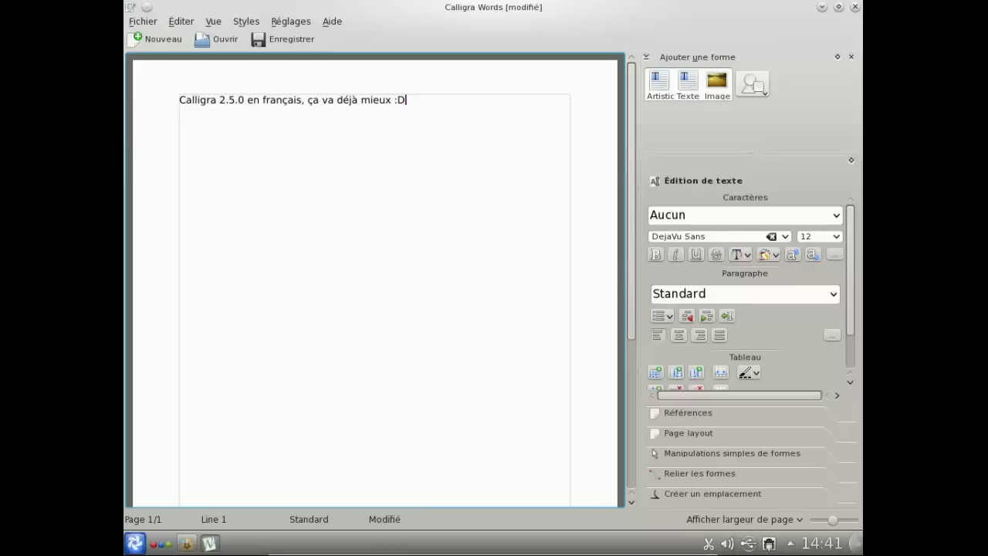
key(ctrl+q)
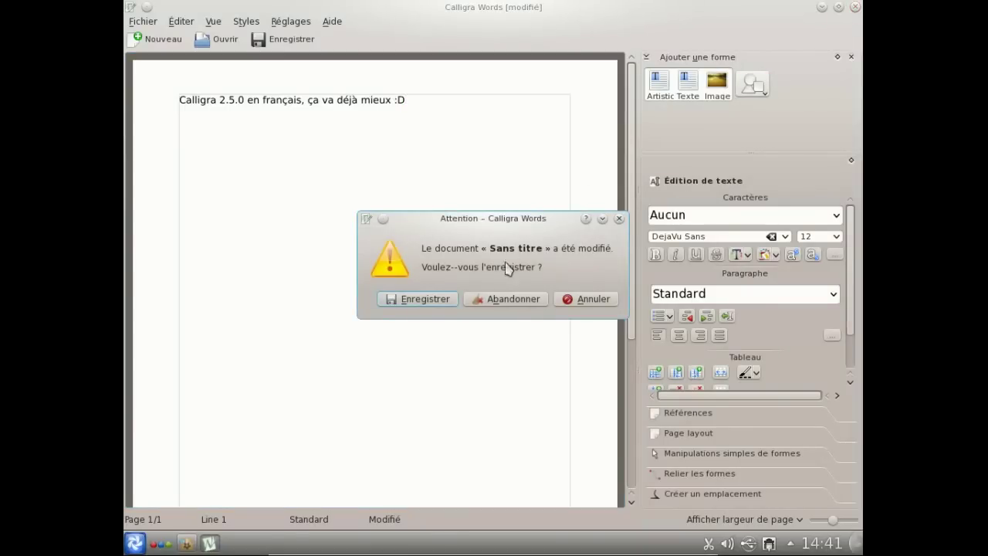
click(499, 296)
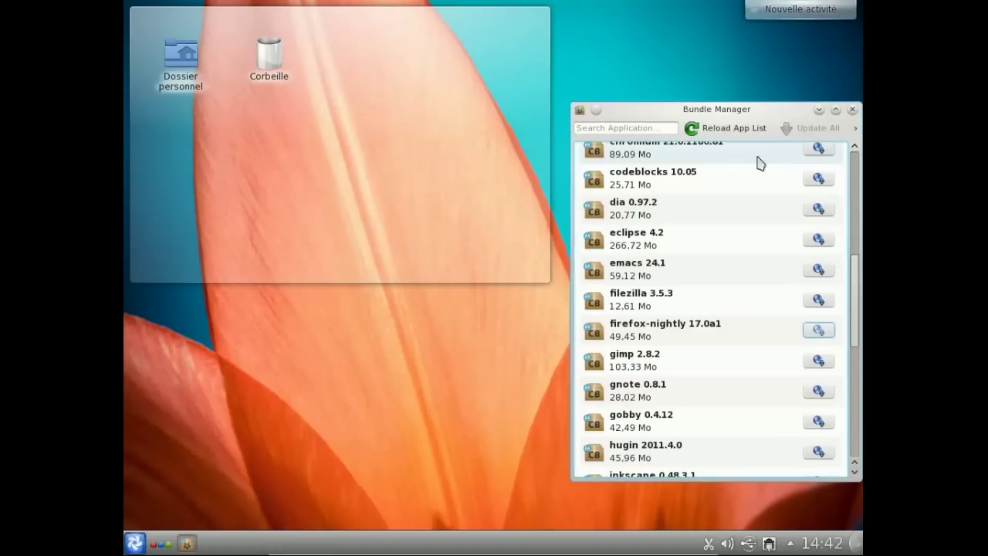
- Close Bundle Manager and launch Firefox from Kickoff's Internet category
click(852, 108)
click(135, 543)
click(216, 494)
click(262, 400)
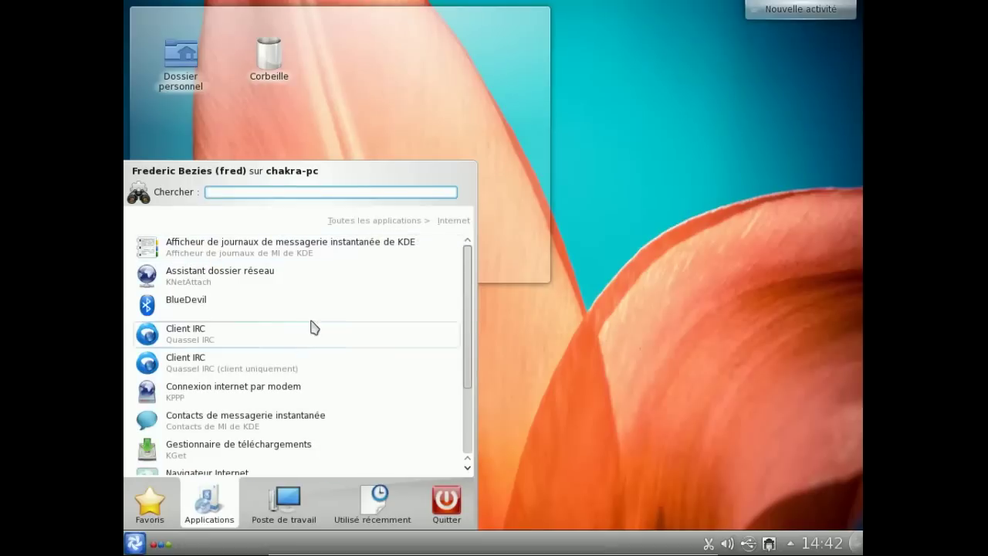
drag(469, 301, 459, 375)
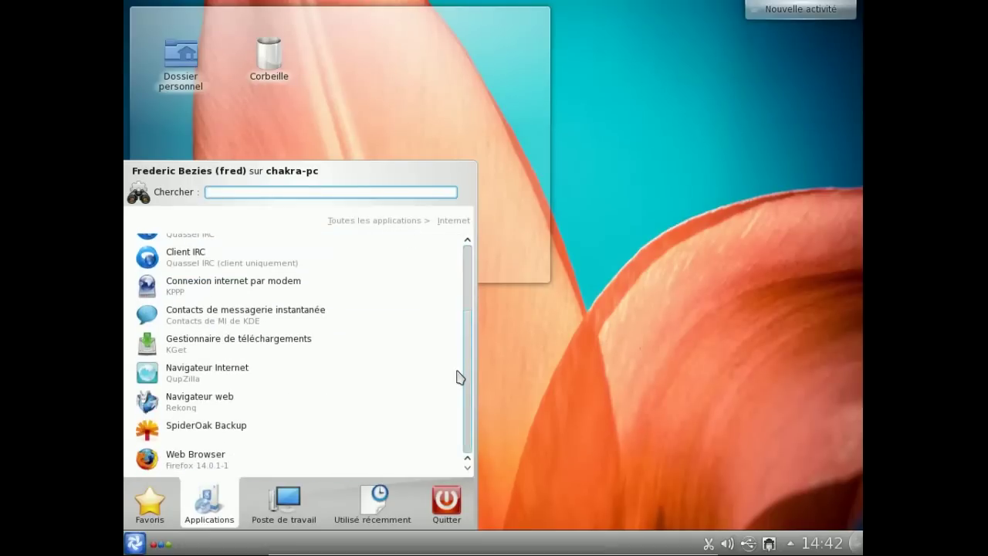
click(312, 460)
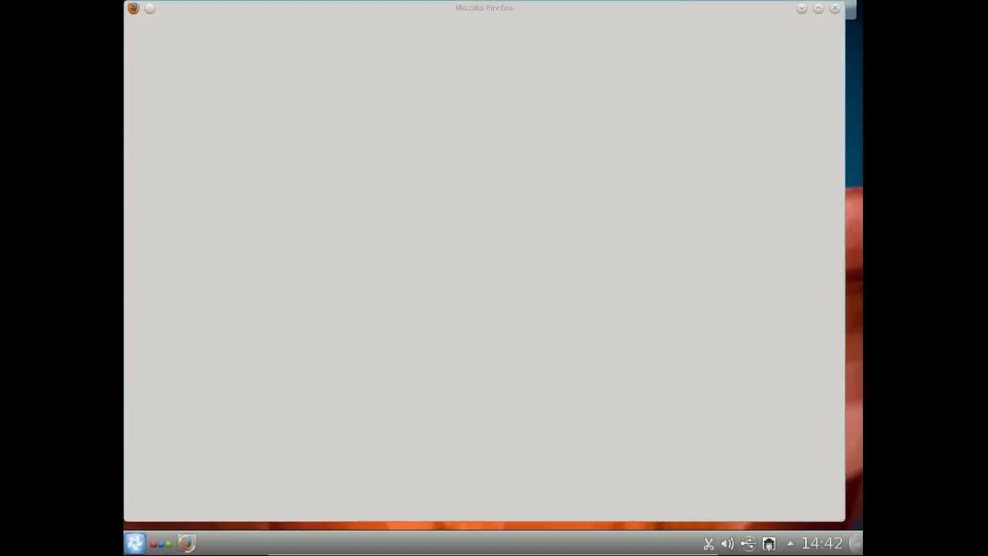
- Reopen Kickoff's application categories and enter the Multimédia category
click(134, 543)
click(209, 503)
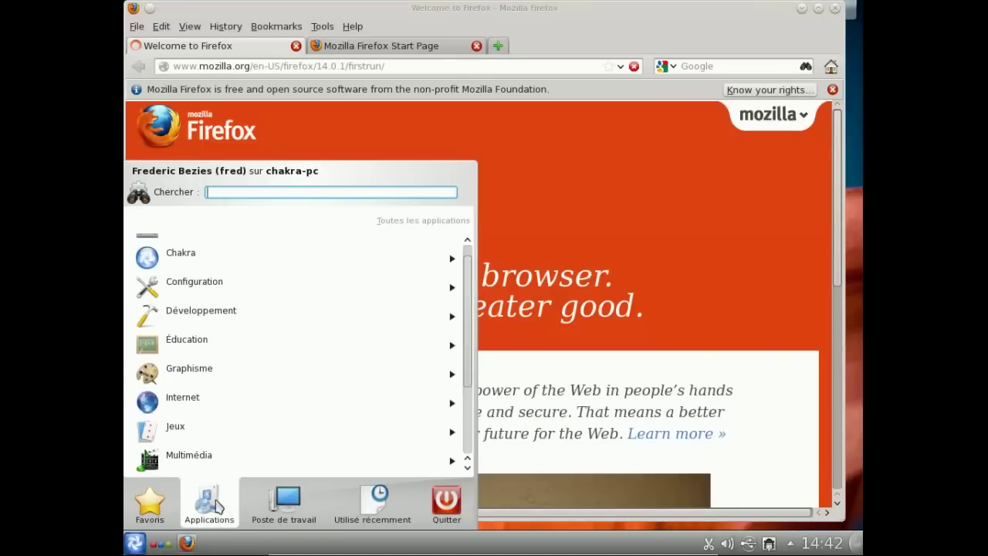
scroll(301, 324, down, 2)
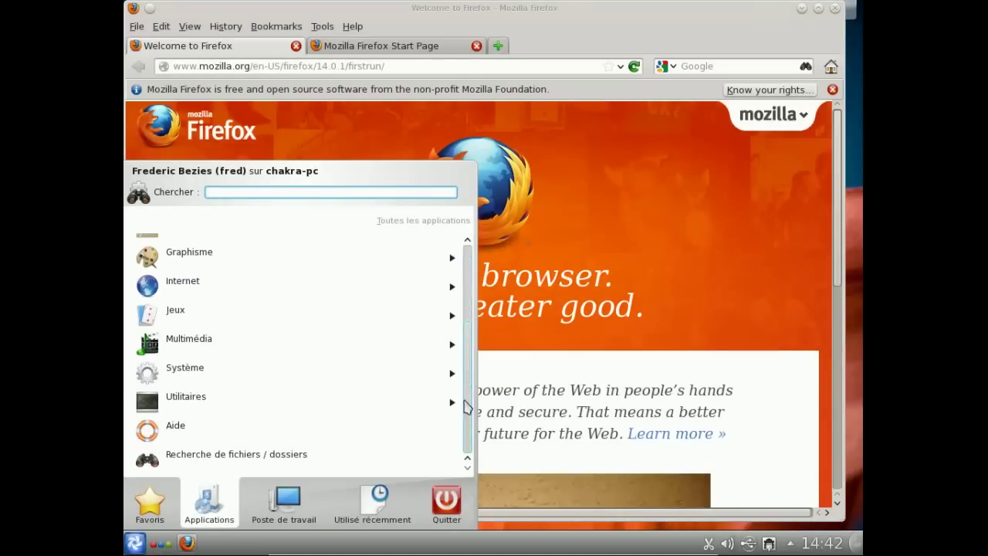
click(298, 342)
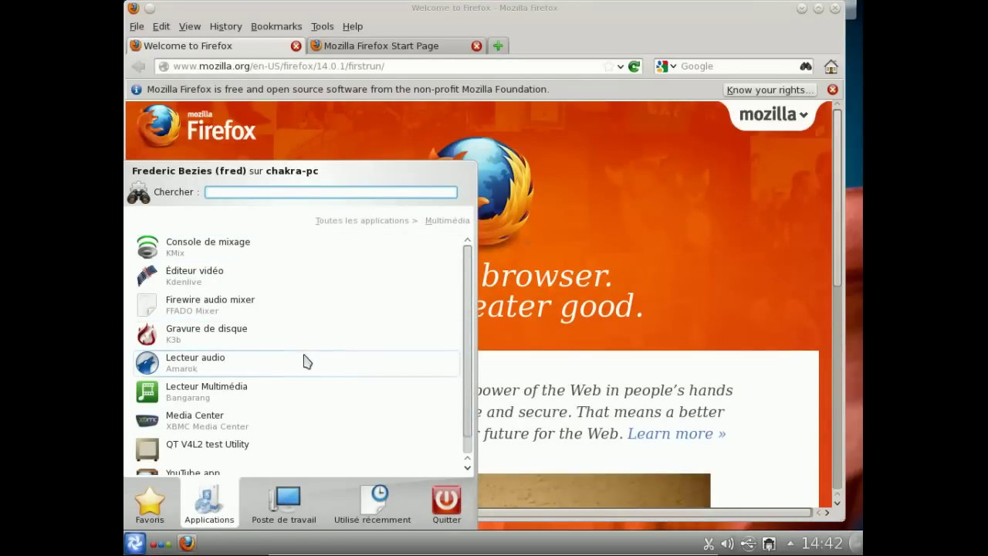
- Start the Amarok audio player, open Firefox's add-ons manager, and accept France as store country
click(306, 360)
click(353, 28)
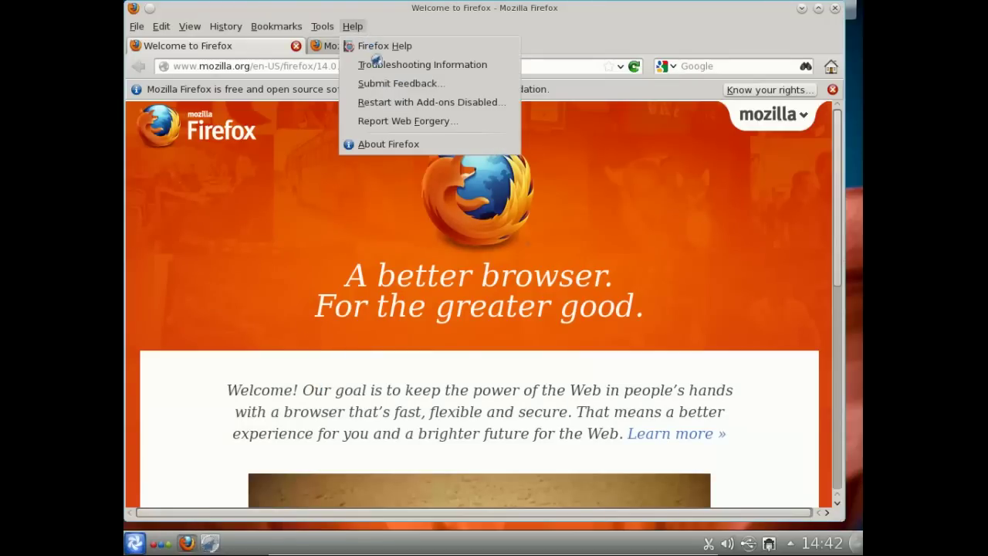
mouse_move(331, 29)
click(345, 65)
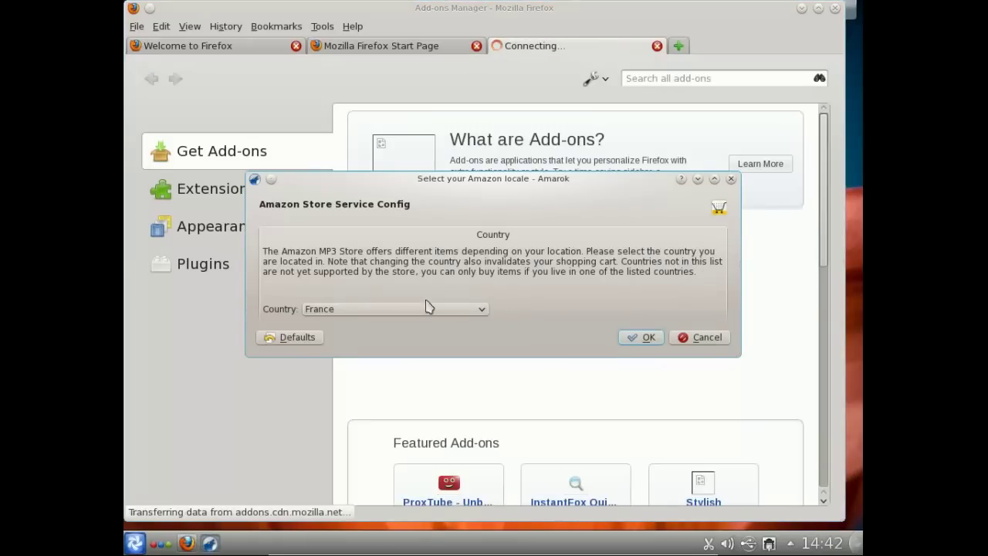
click(630, 339)
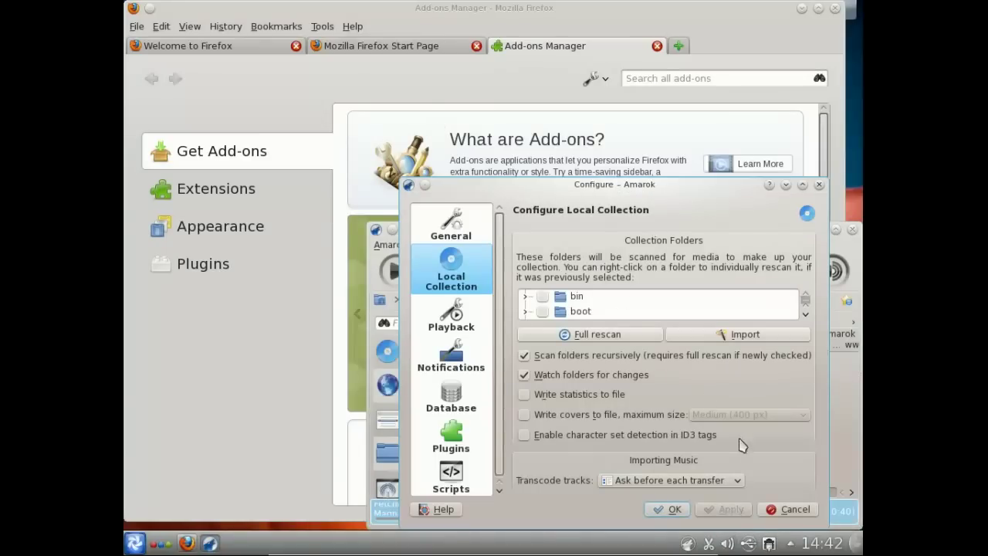
- Expand home and select the fred folder in Amarok's local collection list
scroll(812, 316, down, 4)
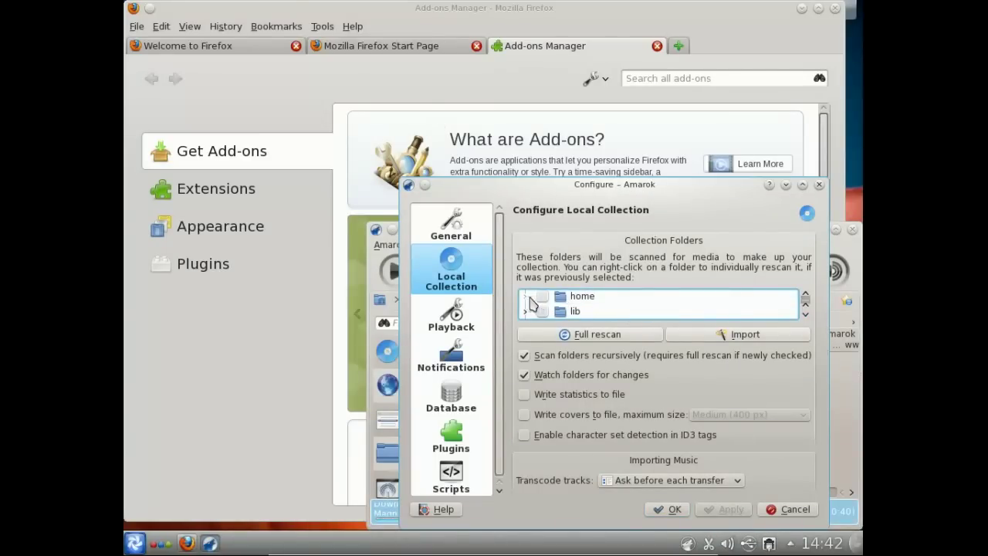
click(525, 296)
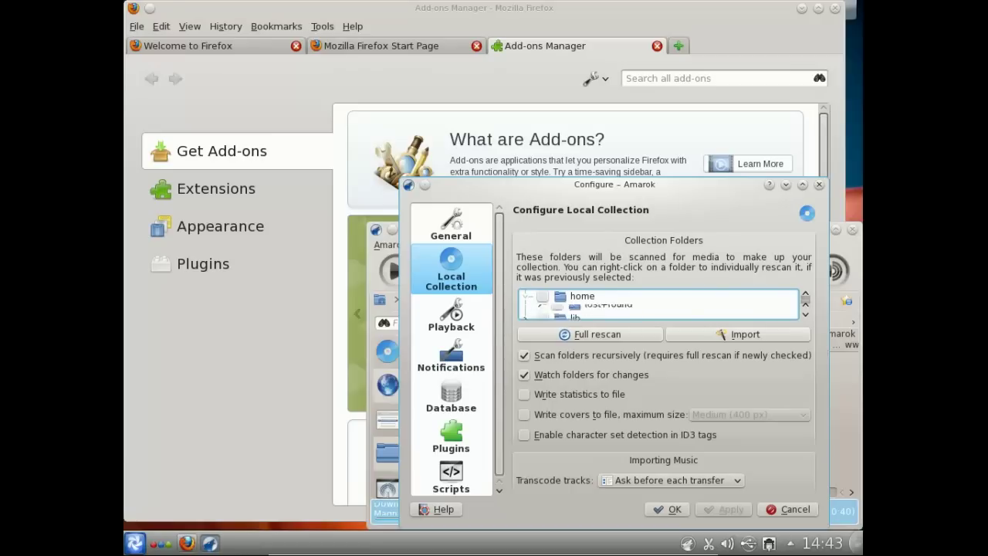
scroll(621, 311, down, 2)
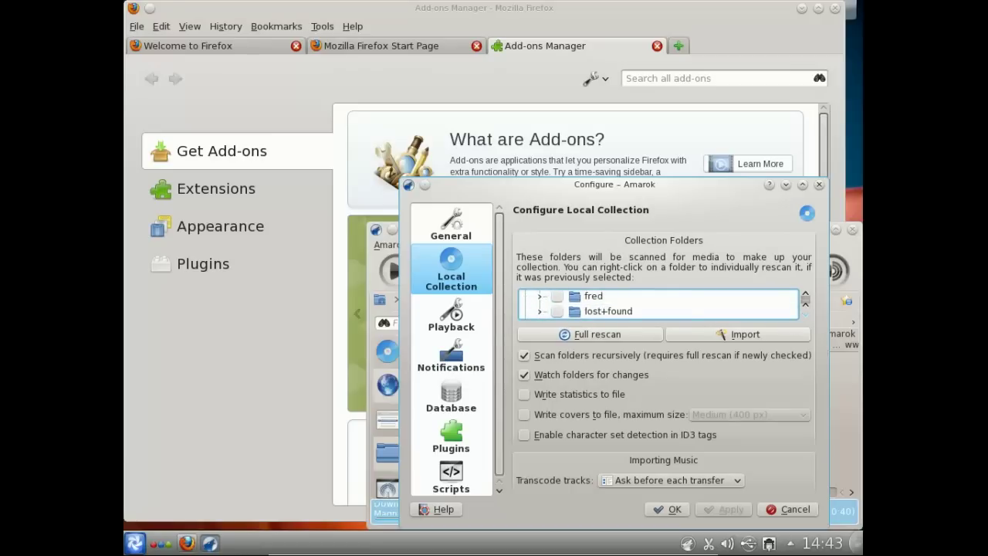
scroll(621, 311, up, 1)
click(539, 297)
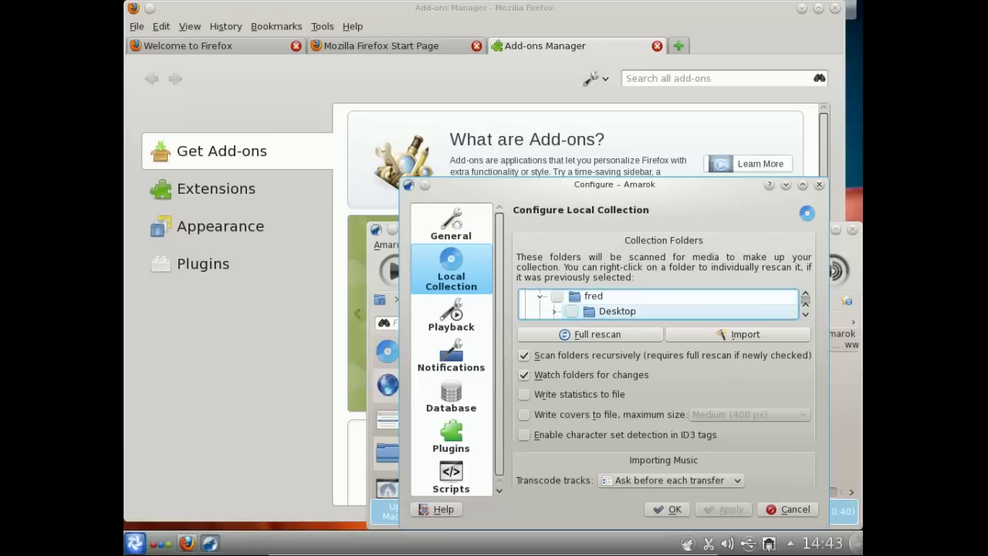
scroll(656, 304, down, 1)
scroll(656, 303, up, 3)
click(593, 295)
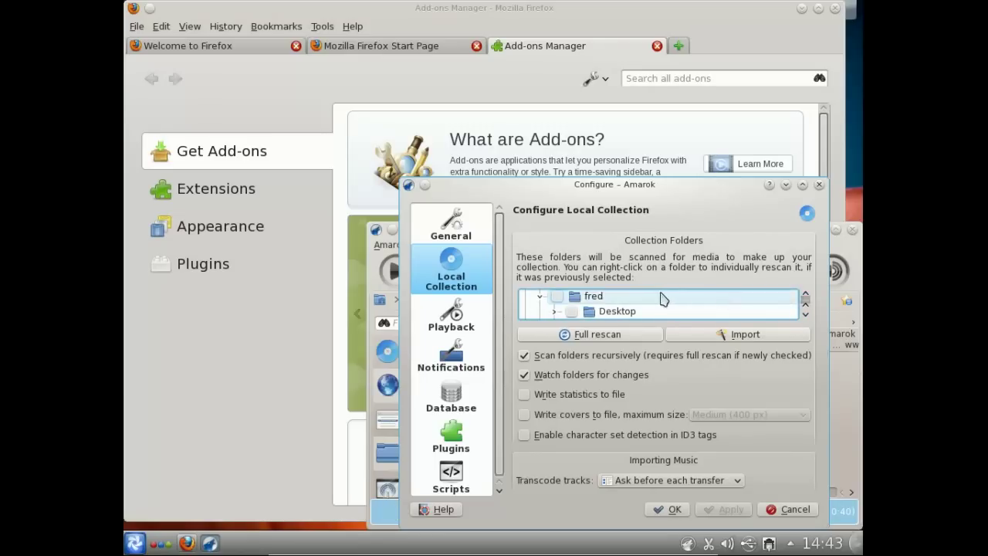
- Confirm the collection settings and view Amarok's About information
click(668, 509)
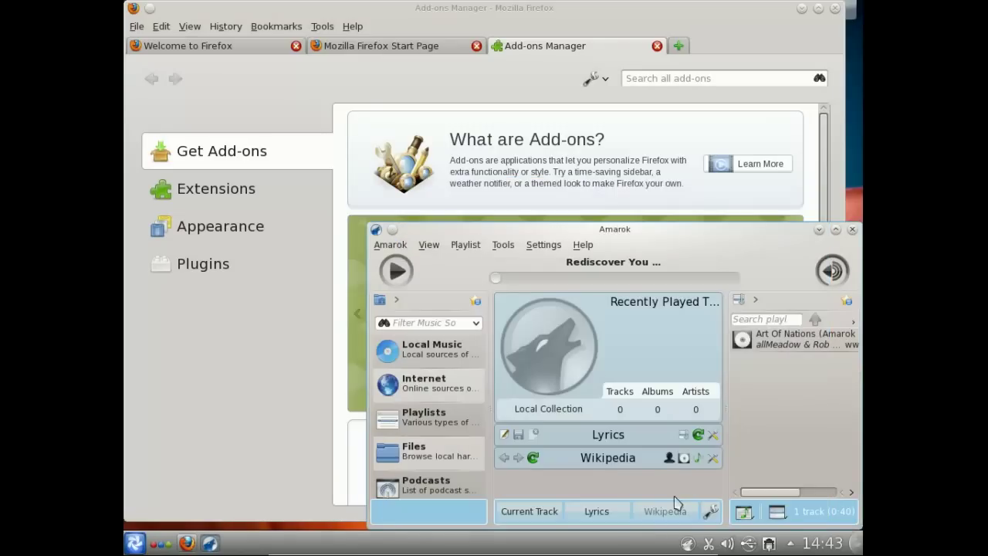
click(518, 172)
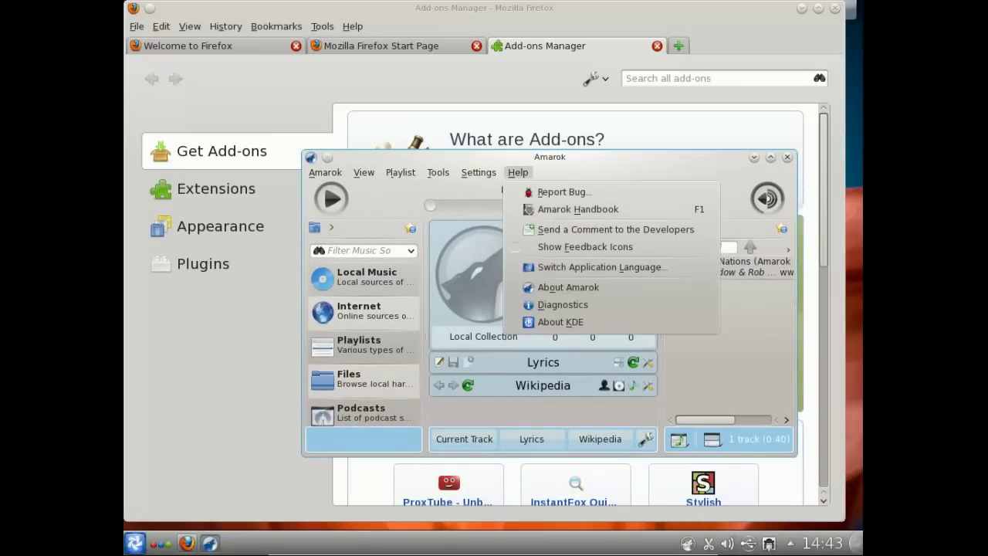
click(569, 285)
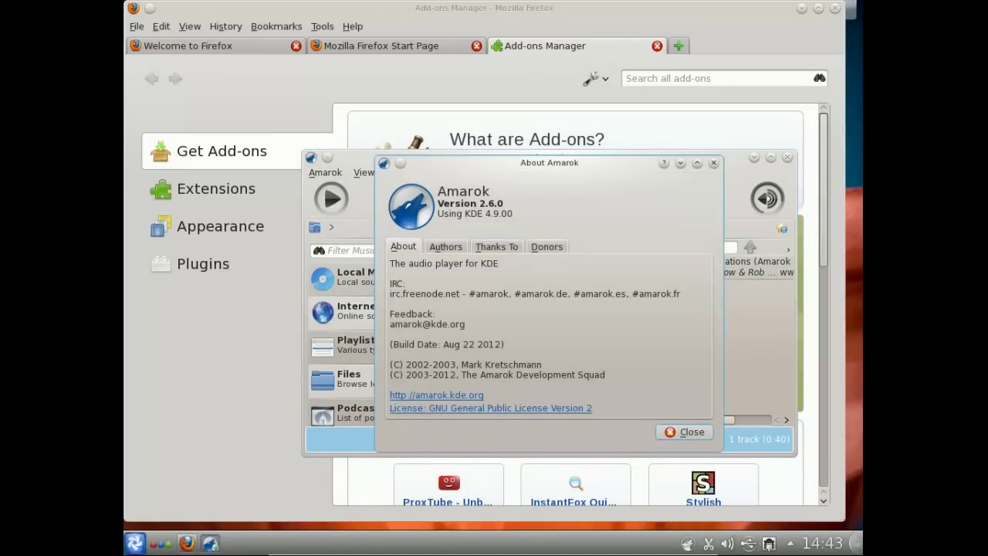
key(Escape)
click(518, 173)
key(Escape)
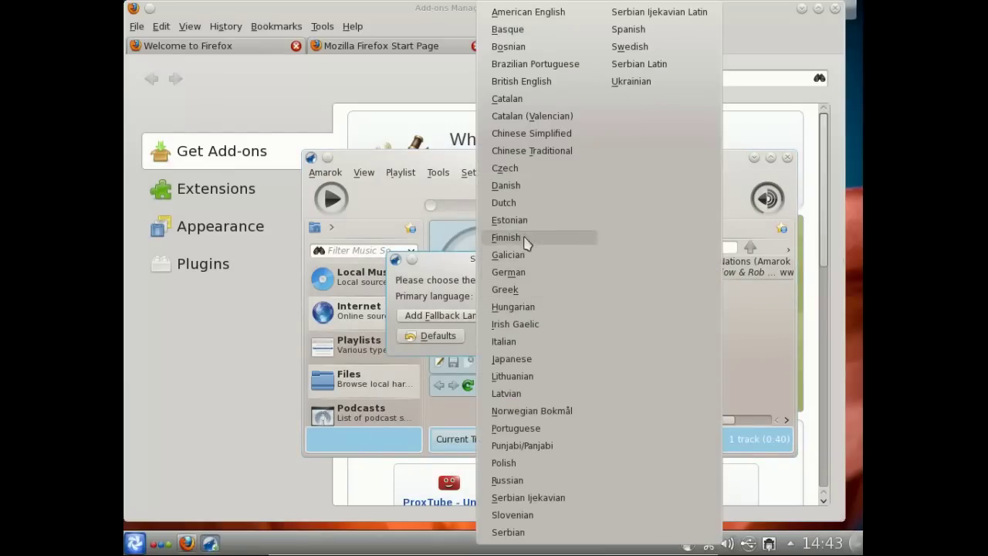
- Add a fallback language and close the Switch Application Language dialog
click(524, 255)
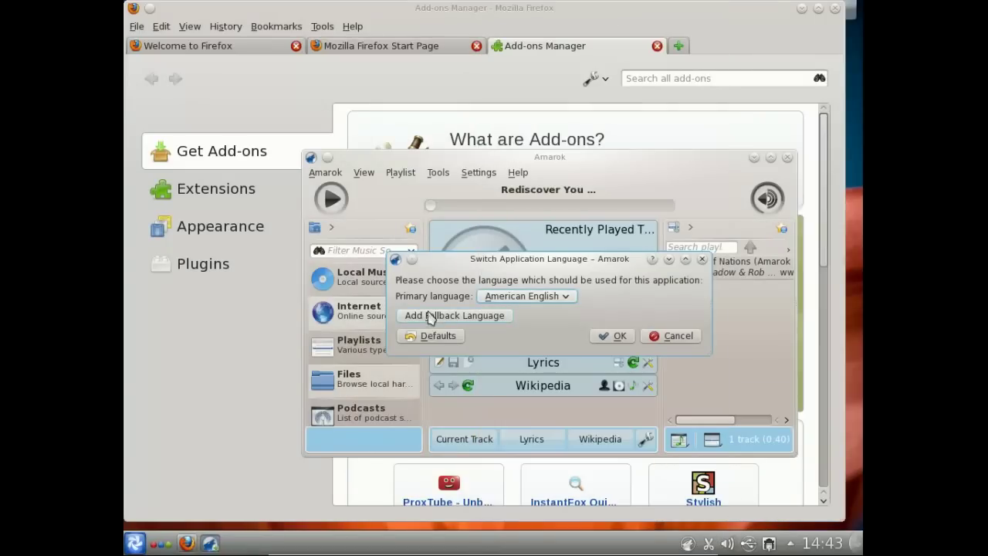
click(429, 314)
click(532, 314)
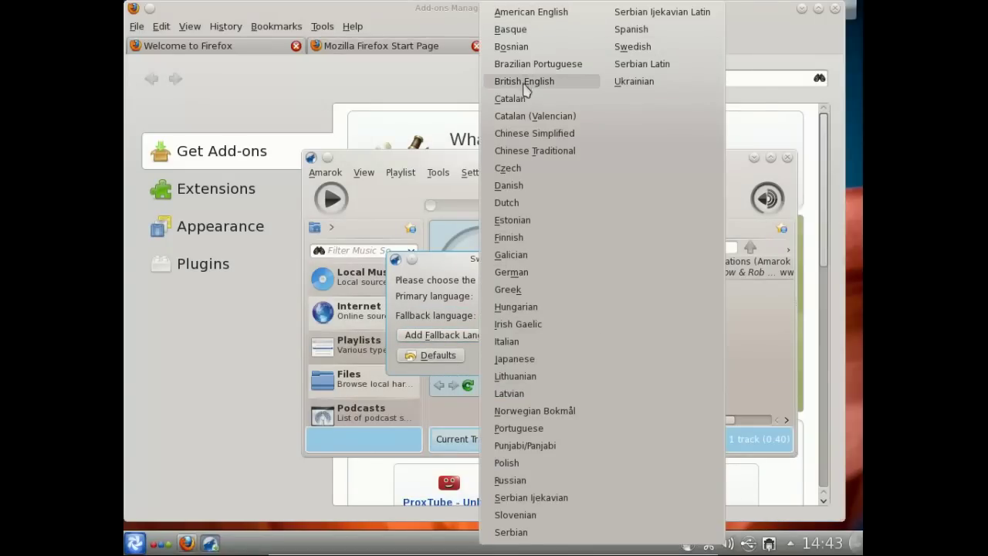
click(652, 347)
key(Return)
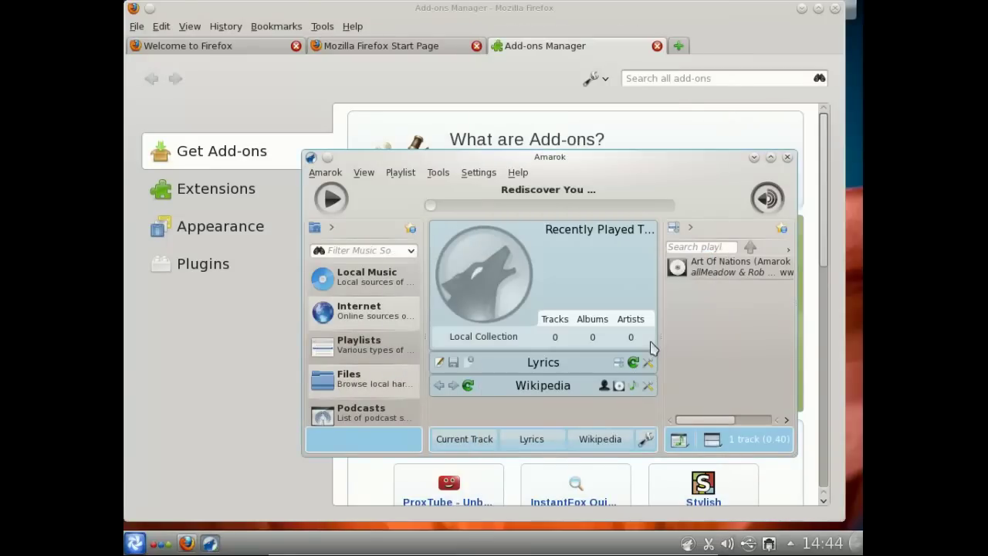
- Close Amarok's window to the tray and close Firefox's tabs and window
click(787, 157)
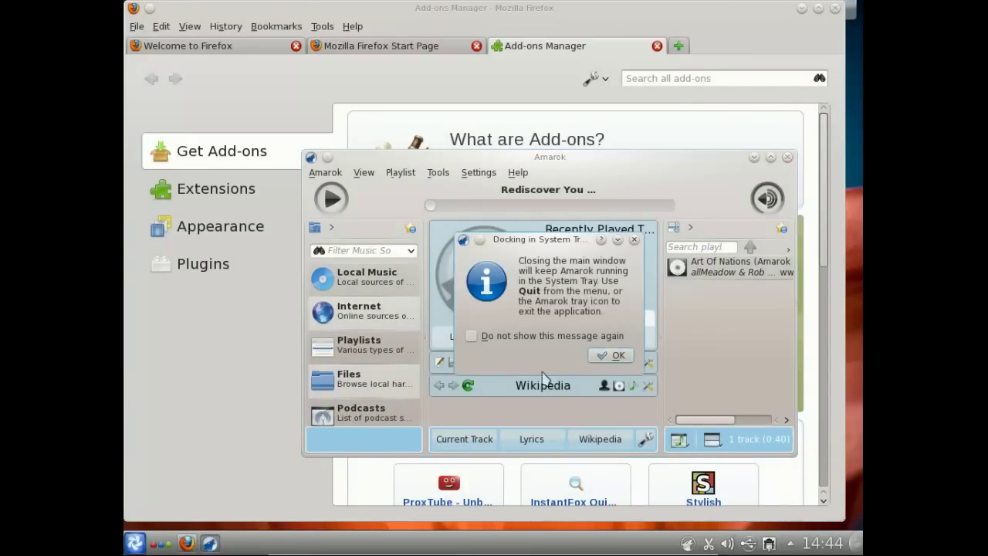
click(595, 354)
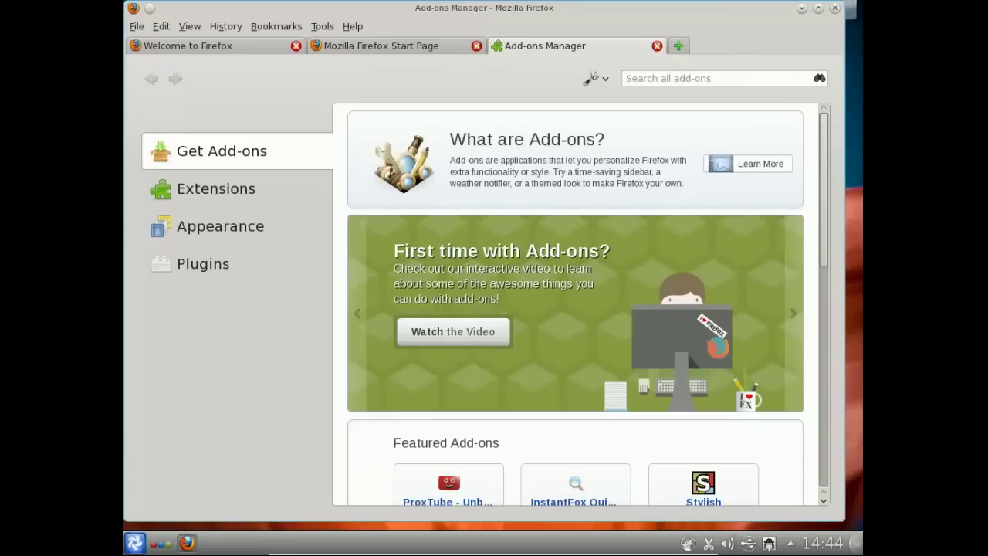
key(ctrl+w)
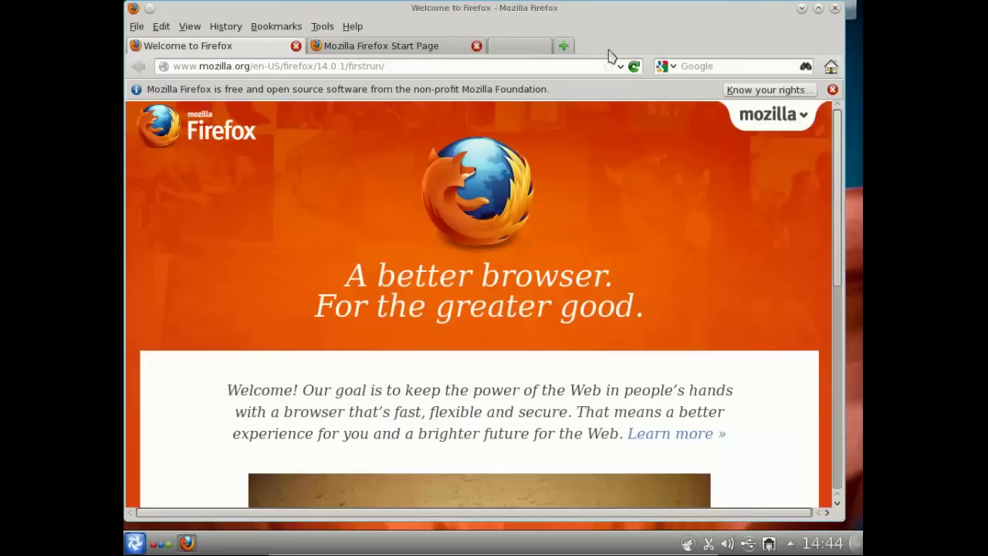
key(ctrl+w)
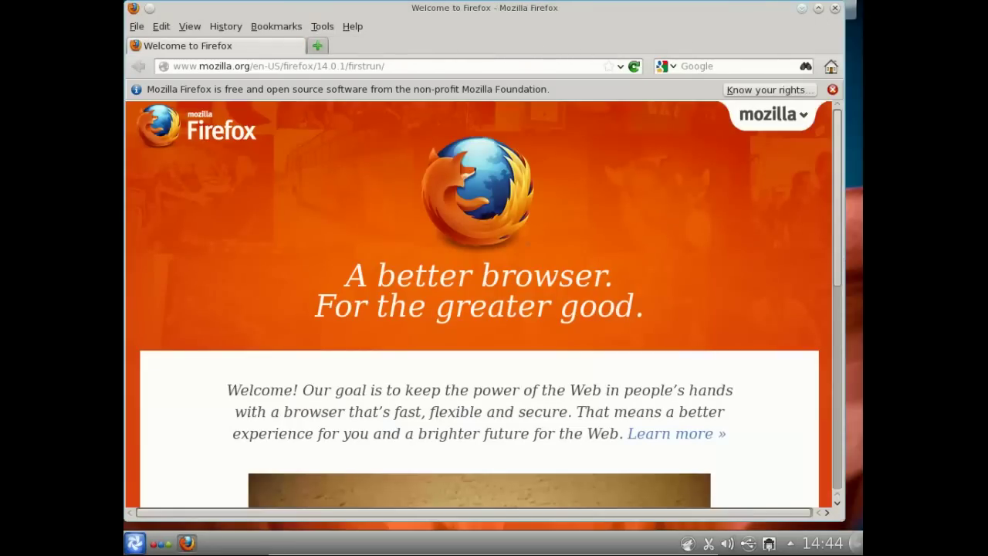
key(ctrl+w)
key(alt+F1)
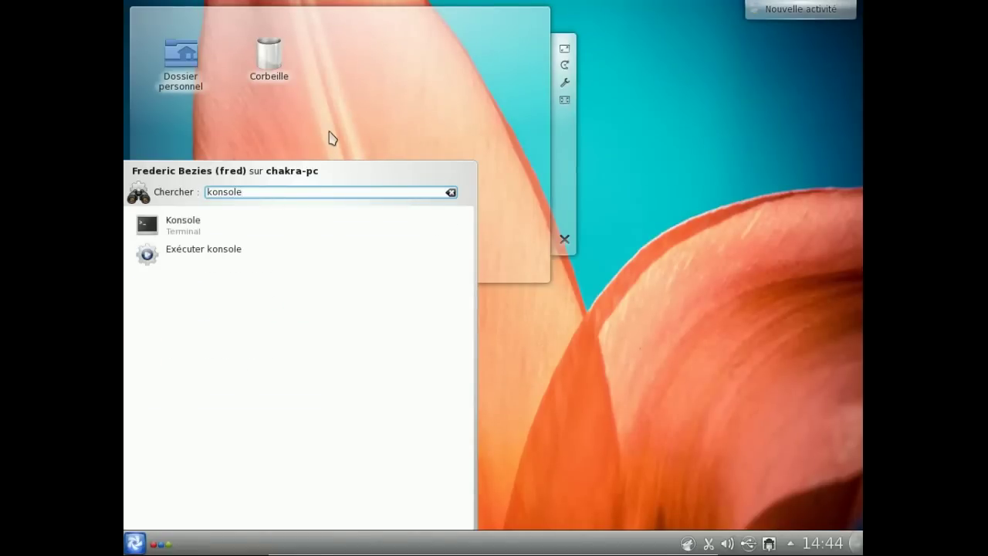
- In Konsole, run 'sudo pacman -Ss amarok | more', then exit the terminal
click(321, 230)
text(sud)
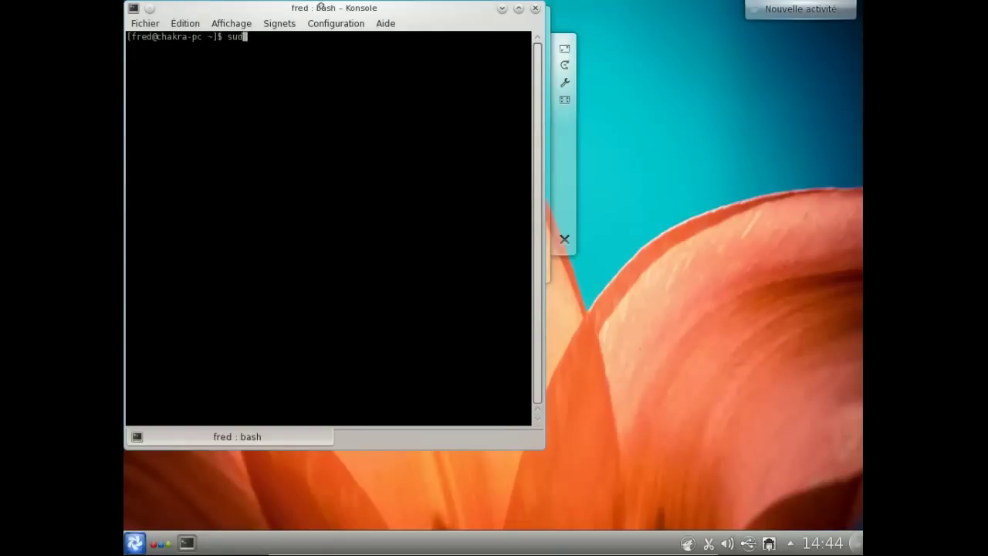
text(o pacman -Ss amarok | more)
key(Return)
key(Return)
key(Return)
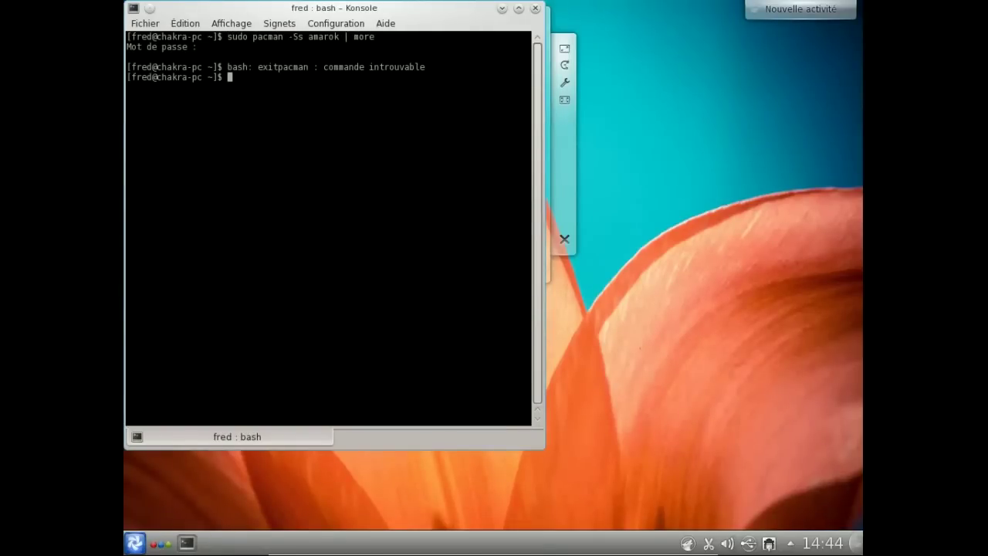
key(Return)
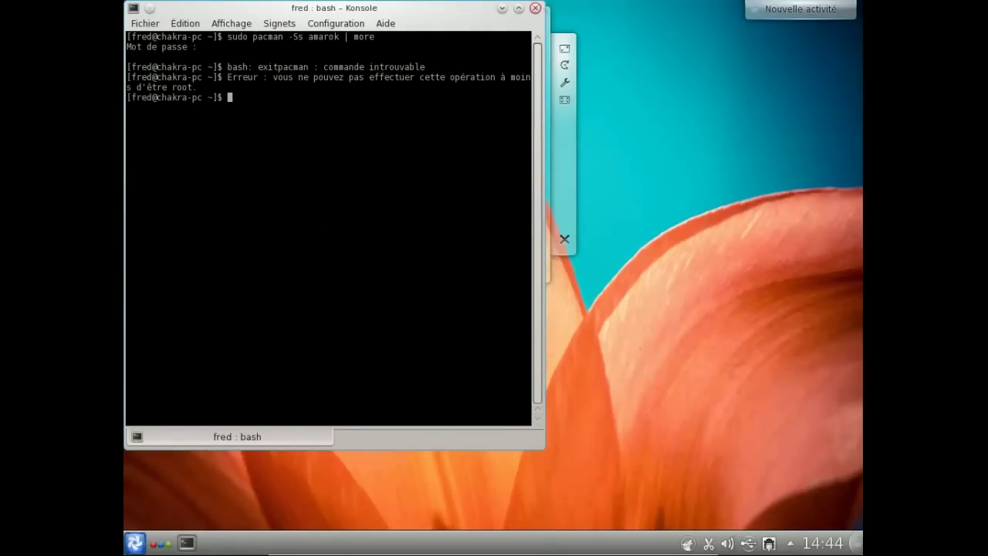
text(exit)
key(Return)
- Relaunch Konsole, run 'pacman -S amarok' and a firefox package search, then close the terminal
click(135, 542)
text(k)
click(212, 497)
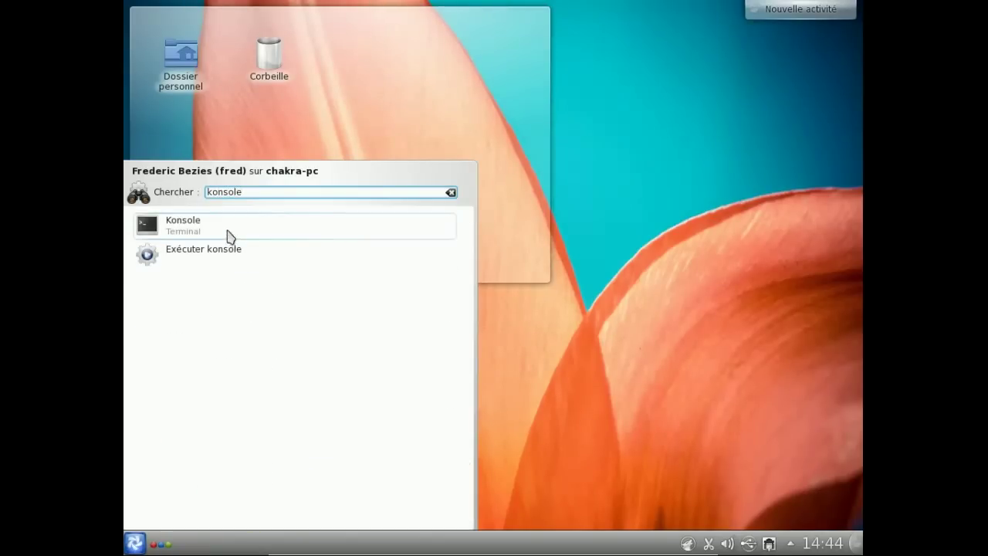
click(226, 233)
text(pacman -S amarok)
key(Return)
key(Up)
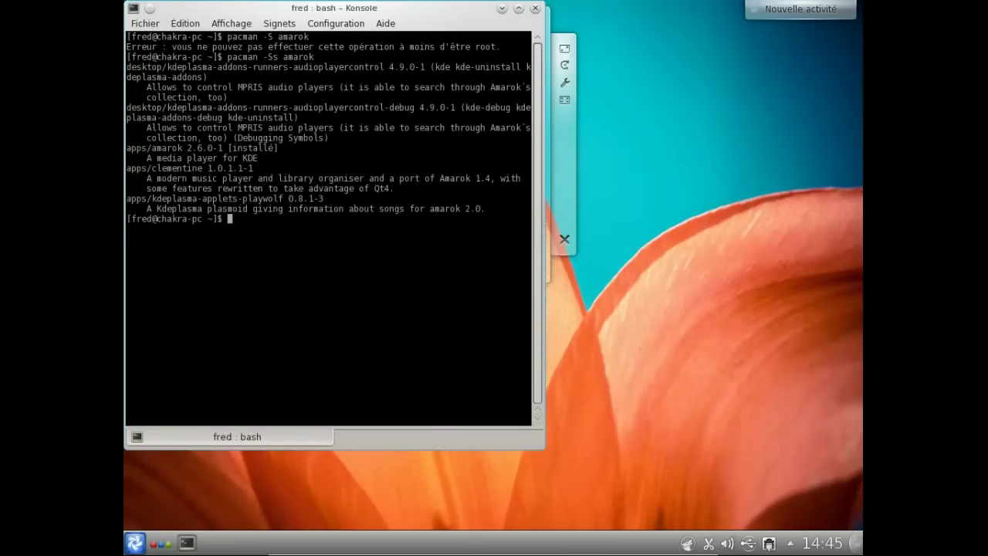
text(x)
key(Return)
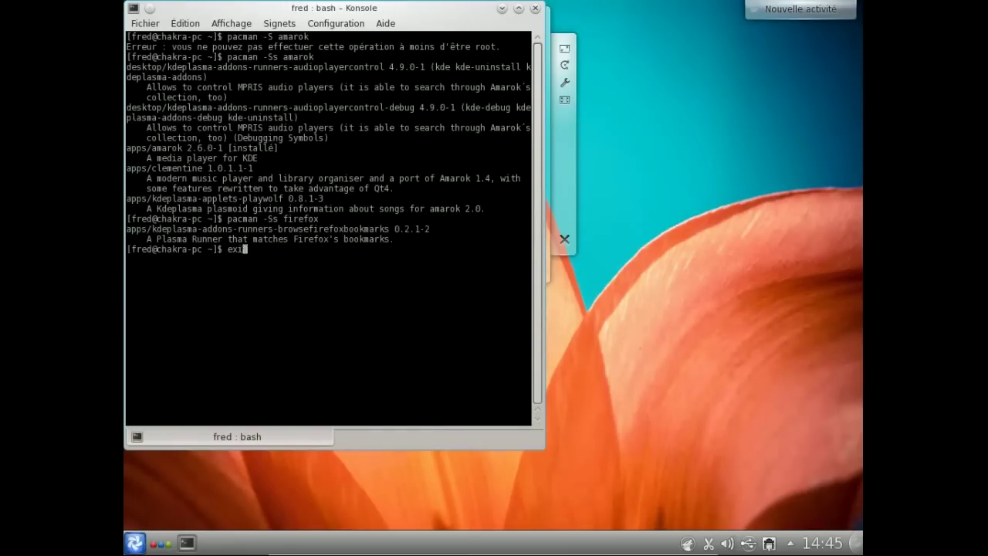
key(ctrl+d)
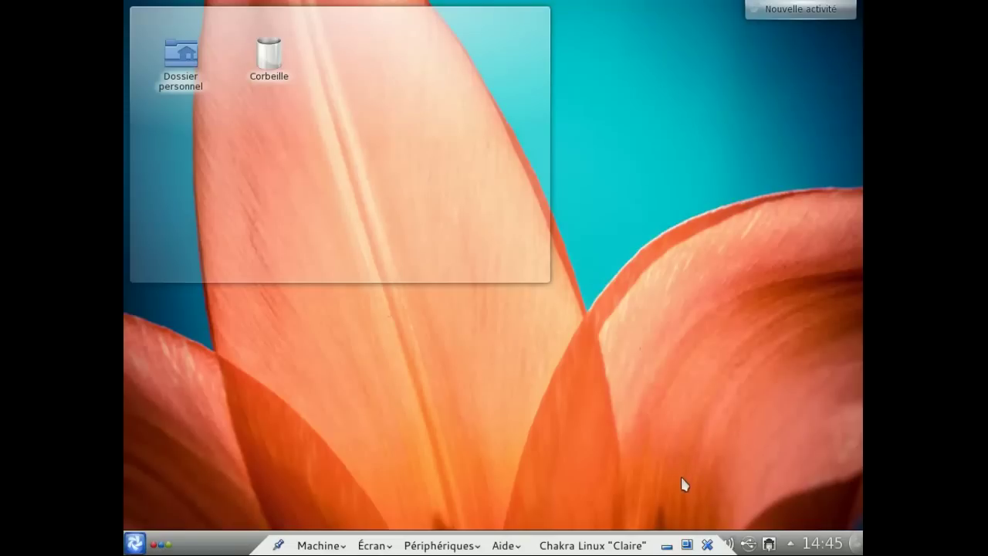
- Quit Amarok from its tray icon and start creating a new activity in the activity manager
right_click(687, 543)
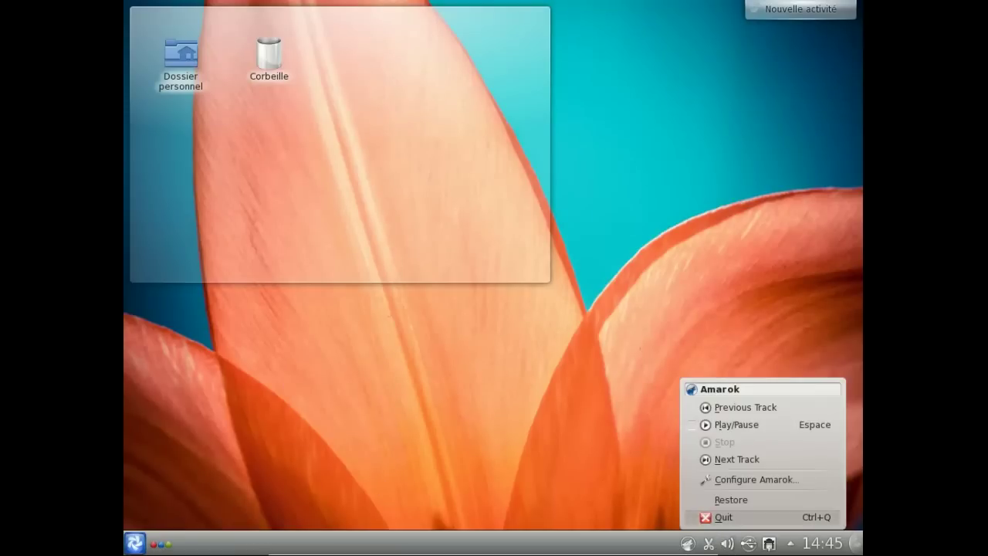
click(714, 518)
click(528, 313)
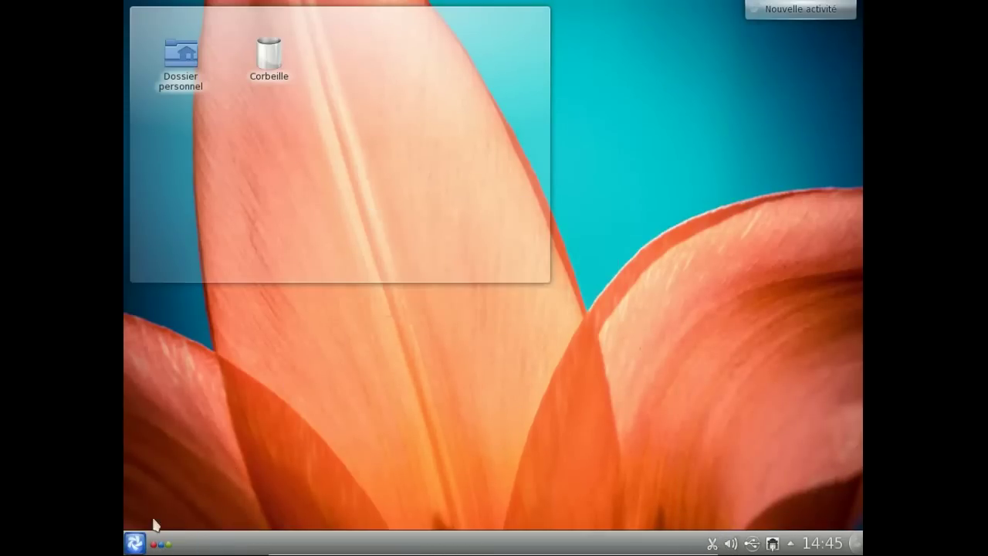
click(161, 543)
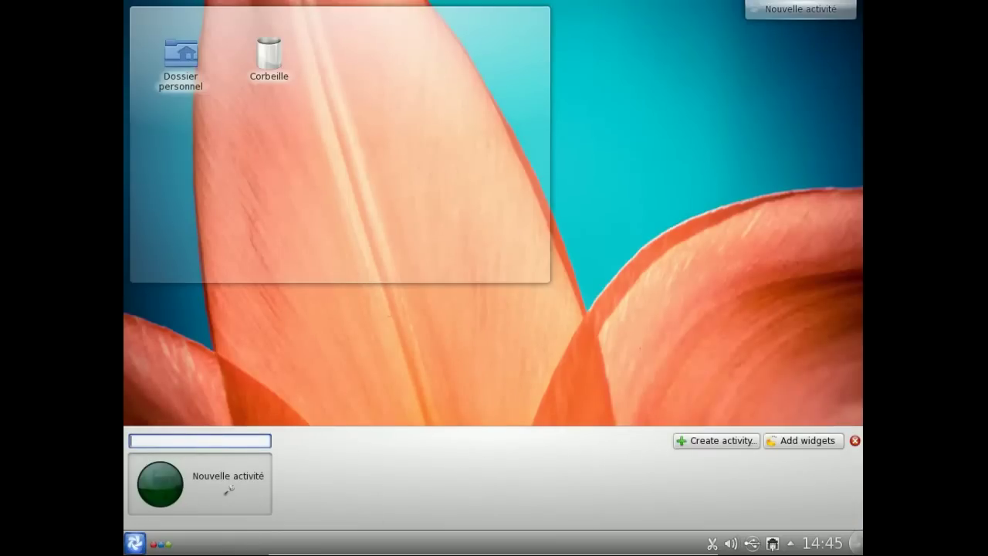
click(717, 440)
- Create an activity from the Rechercher et lancer template without launching any applications
mouse_move(714, 460)
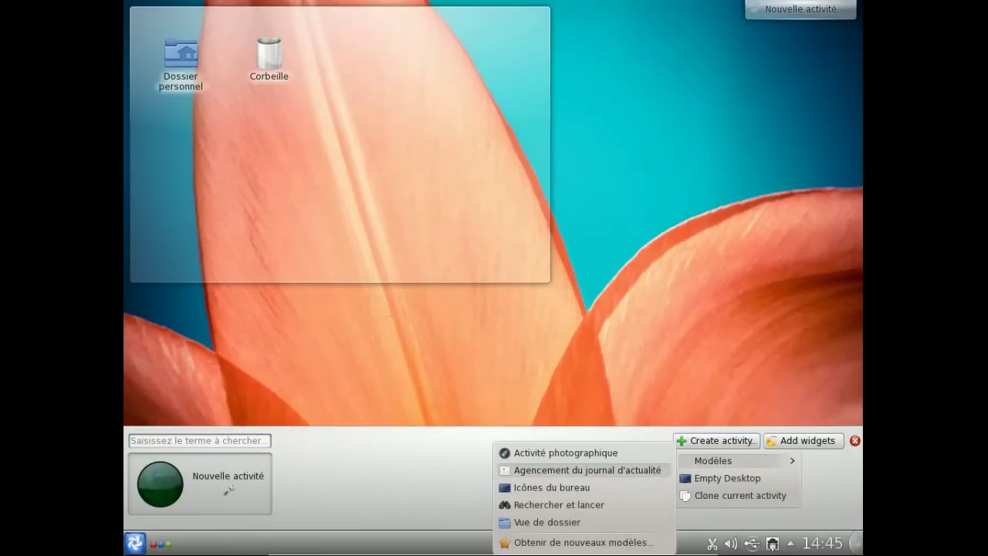
click(617, 504)
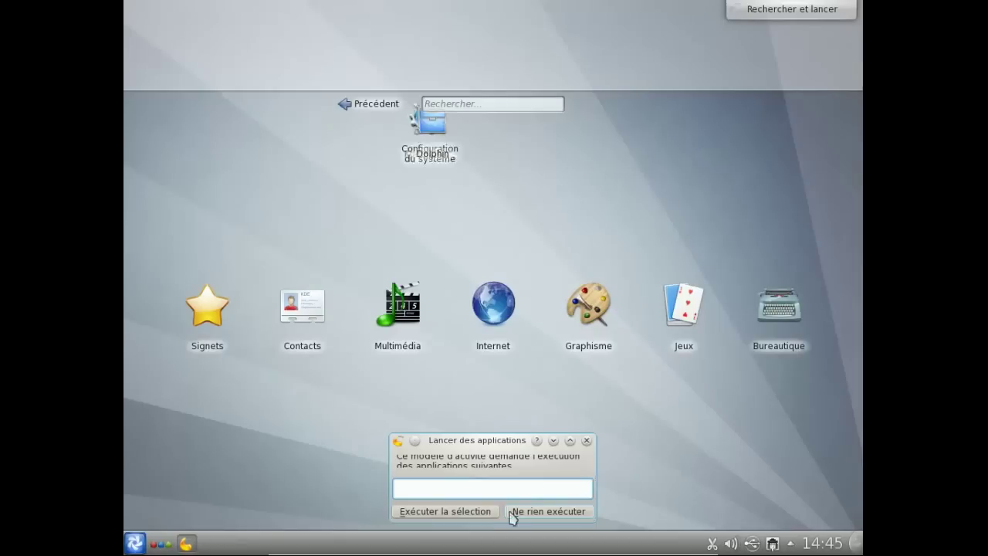
click(512, 513)
- Browse the Graphisme and Internet categories, then switch back to the Nouvelle activité activity
click(588, 308)
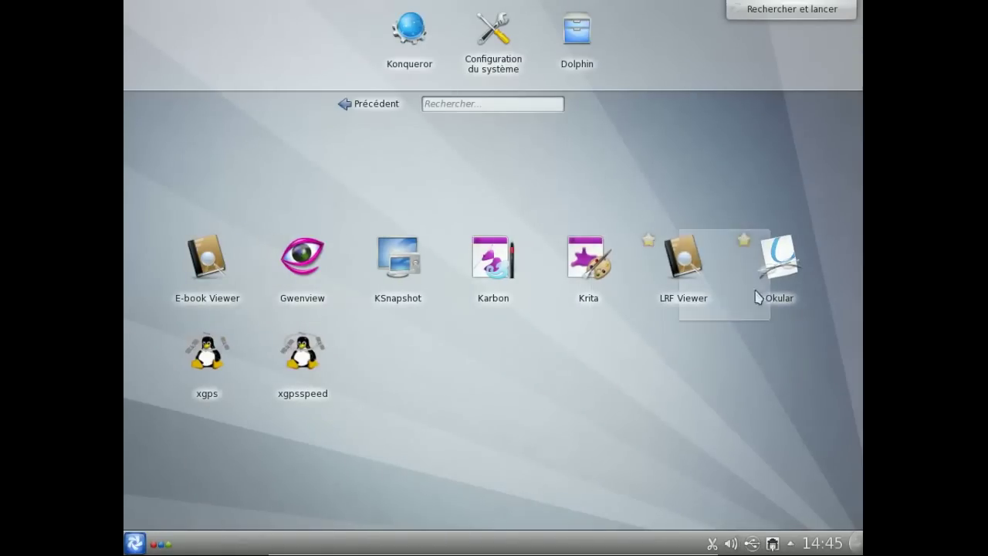
click(362, 103)
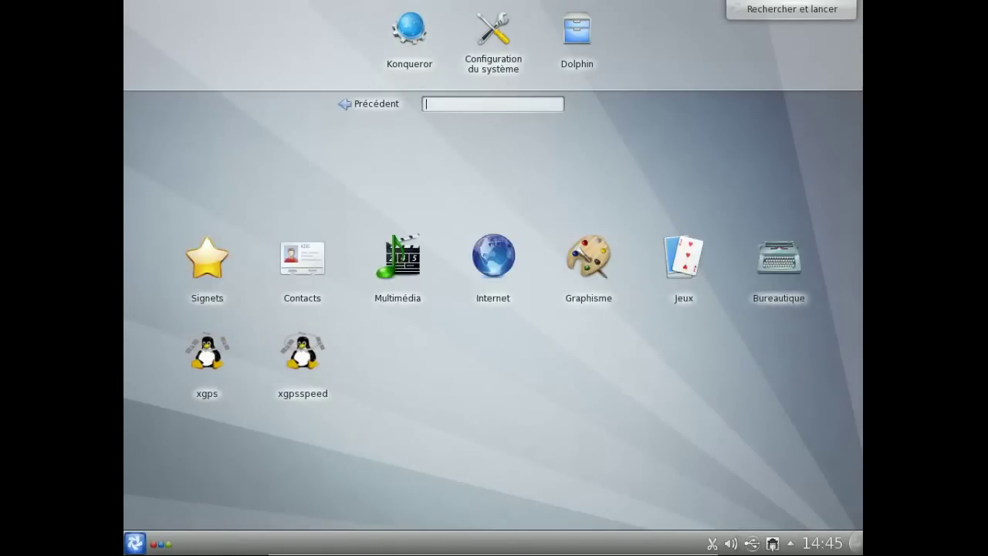
click(486, 297)
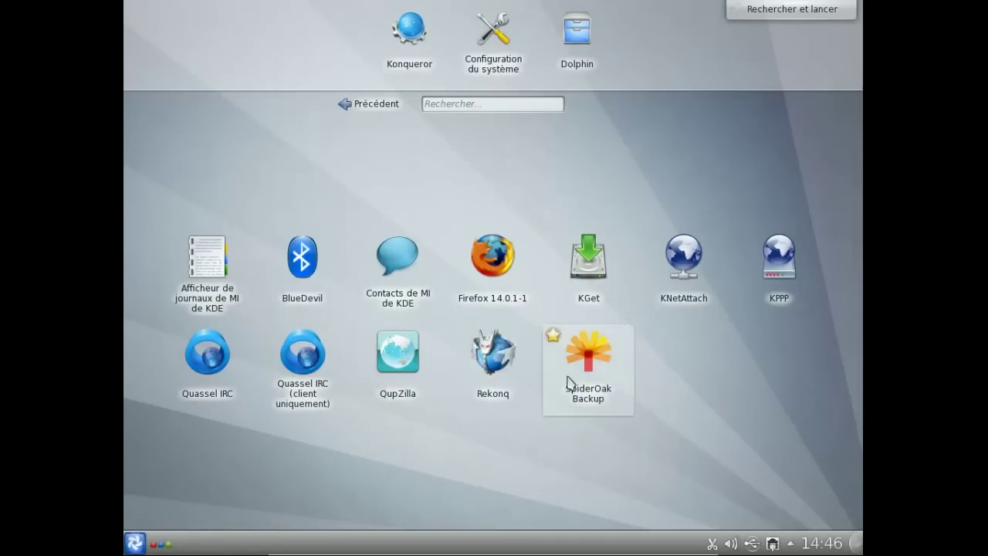
click(369, 103)
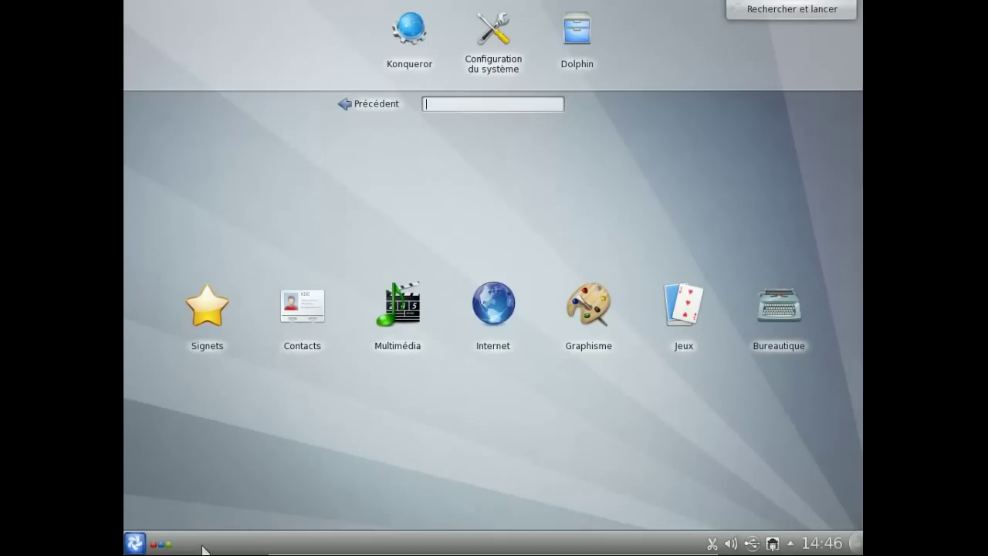
click(158, 543)
click(177, 487)
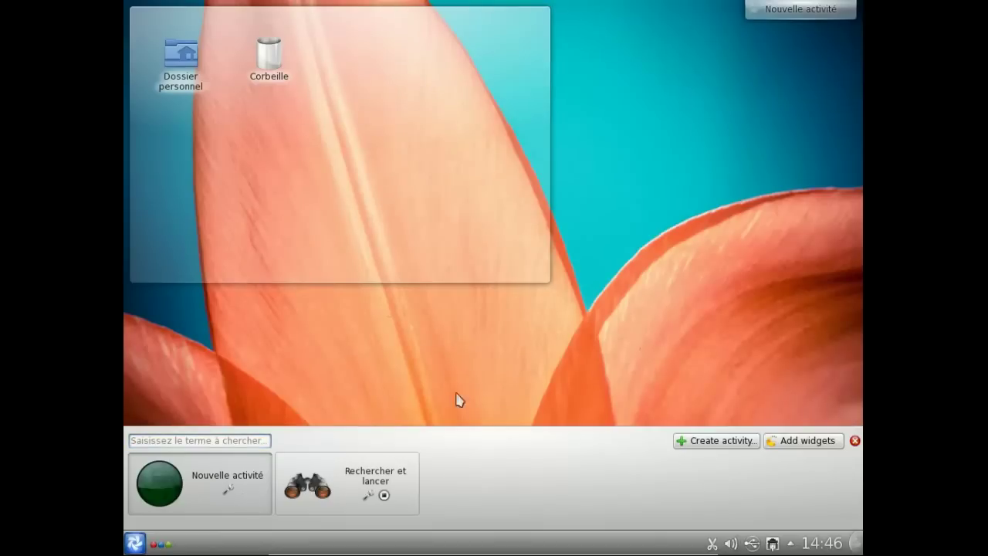
- Return to the Nouvelle activité desktop and confirm Éteindre l'ordinateur from Kickoff's Quitter tab
click(458, 399)
click(135, 543)
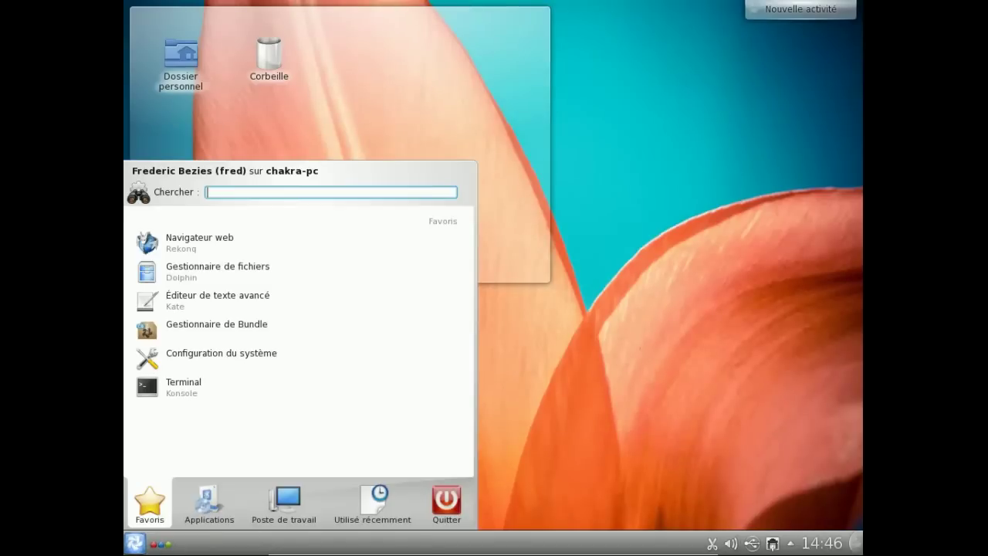
mouse_move(427, 482)
click(373, 426)
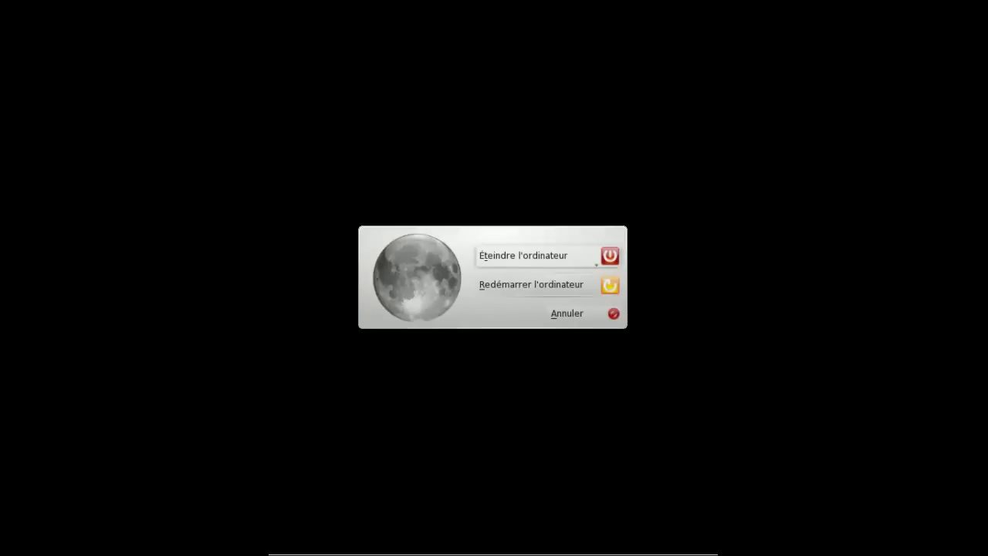
click(531, 257)
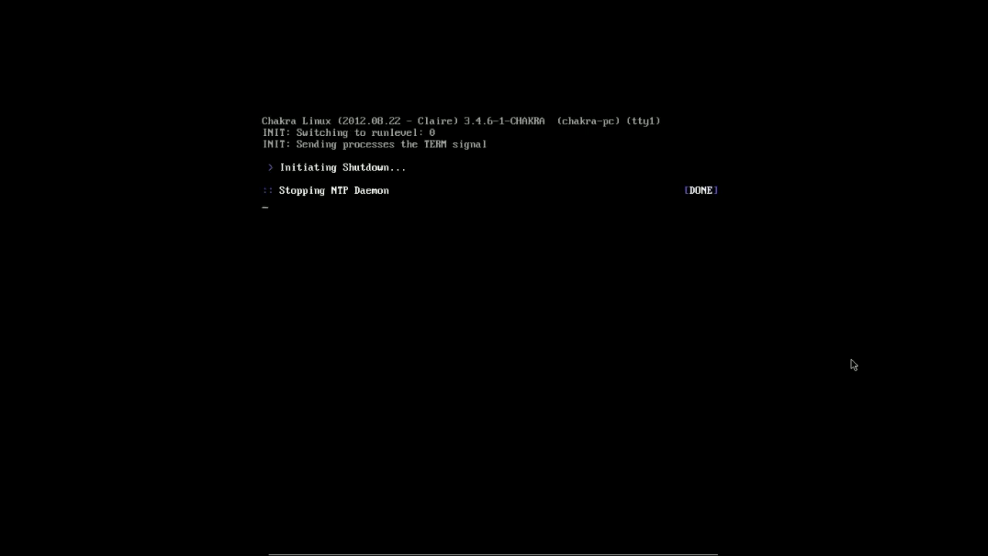